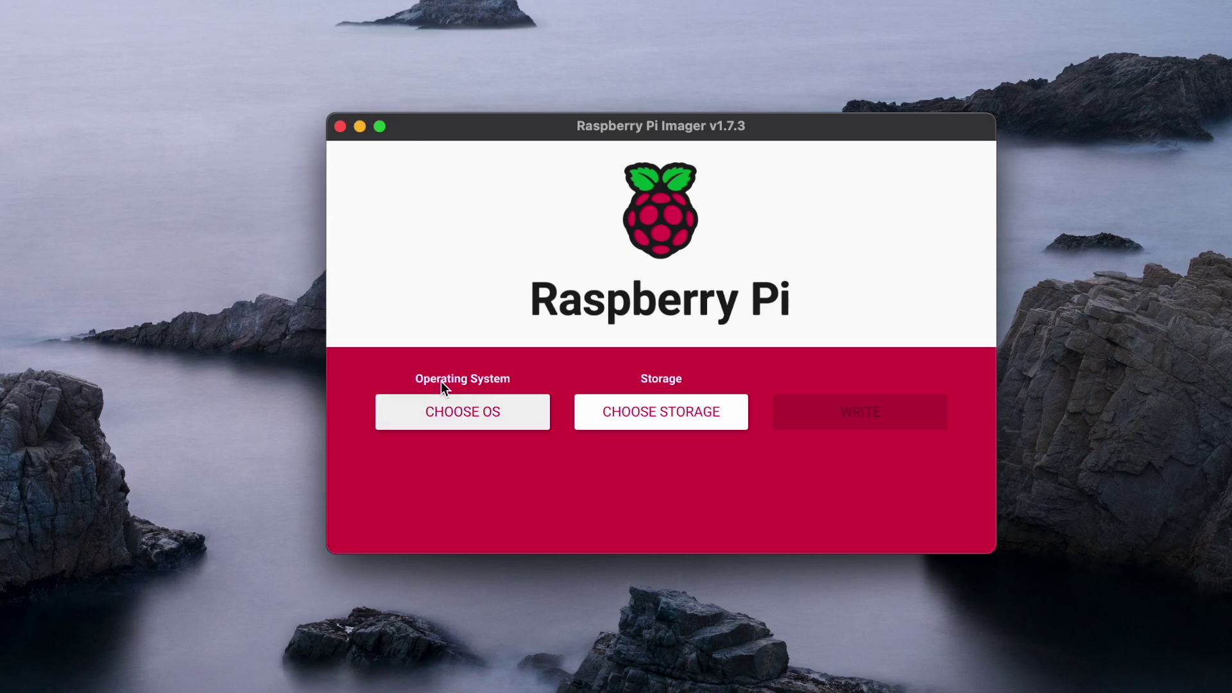
Choose Raspberry Pi OS (32-bit) from the operating system list after browsing the other images.
click(445, 407)
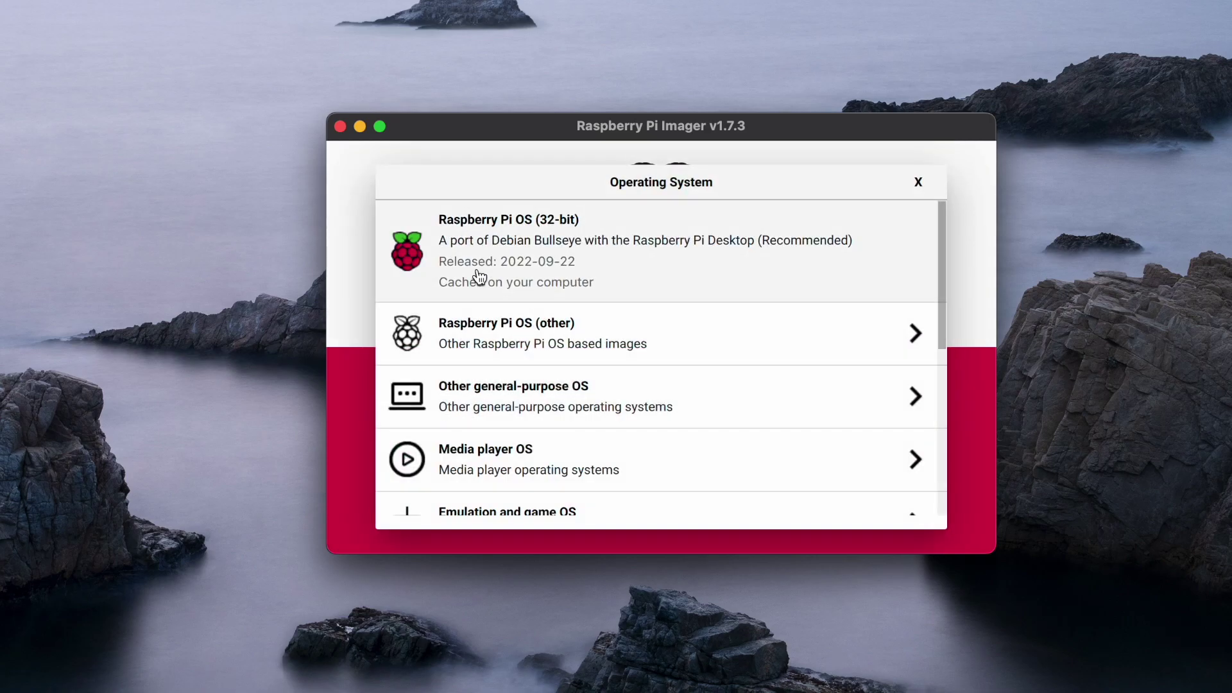
click(731, 352)
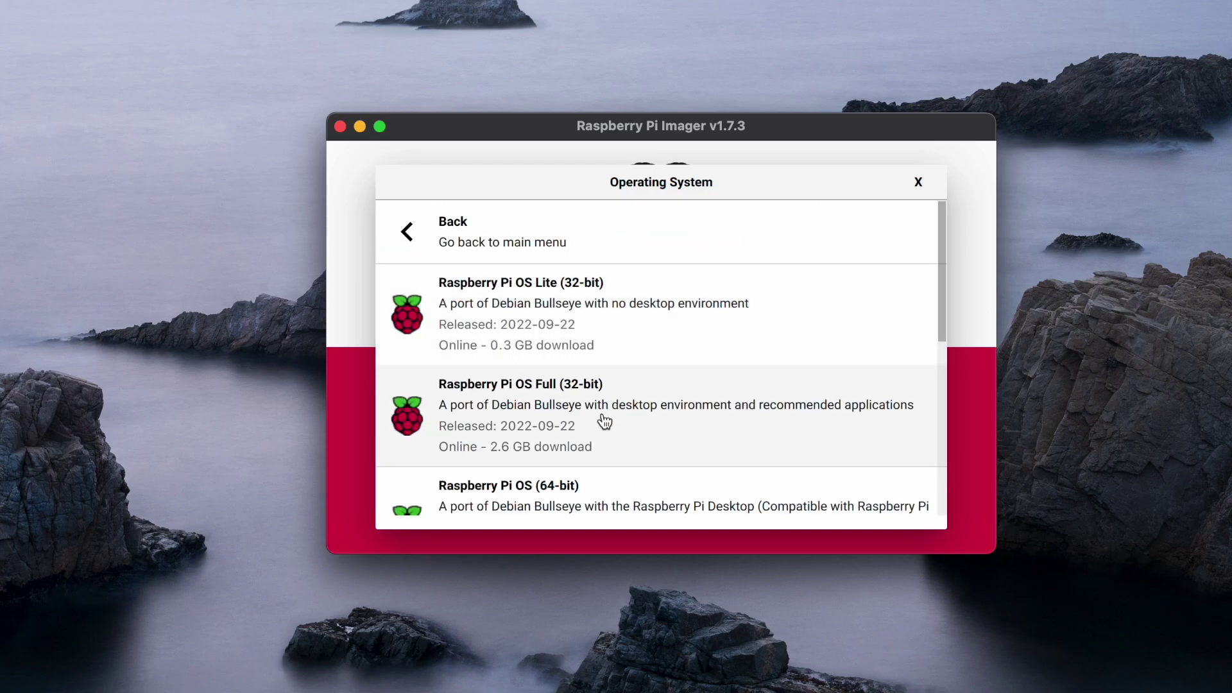
click(412, 239)
click(526, 261)
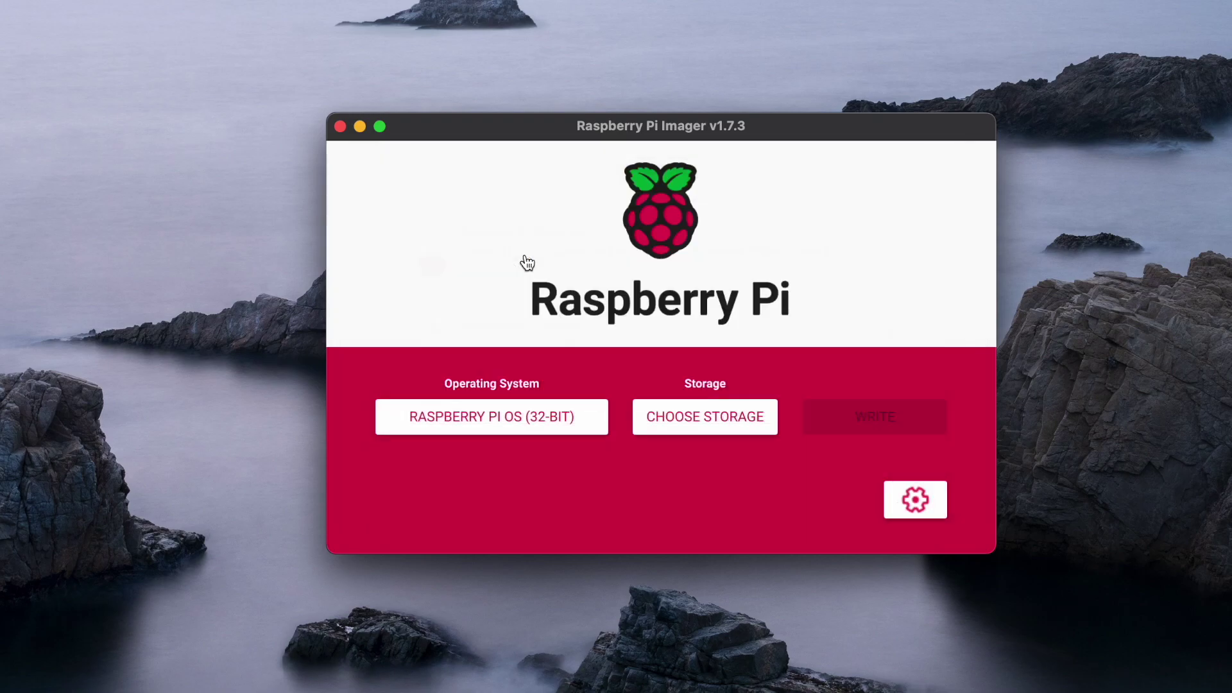
Decline the keychain Wi-Fi prefill and set the custom hostname to raspi.
click(895, 504)
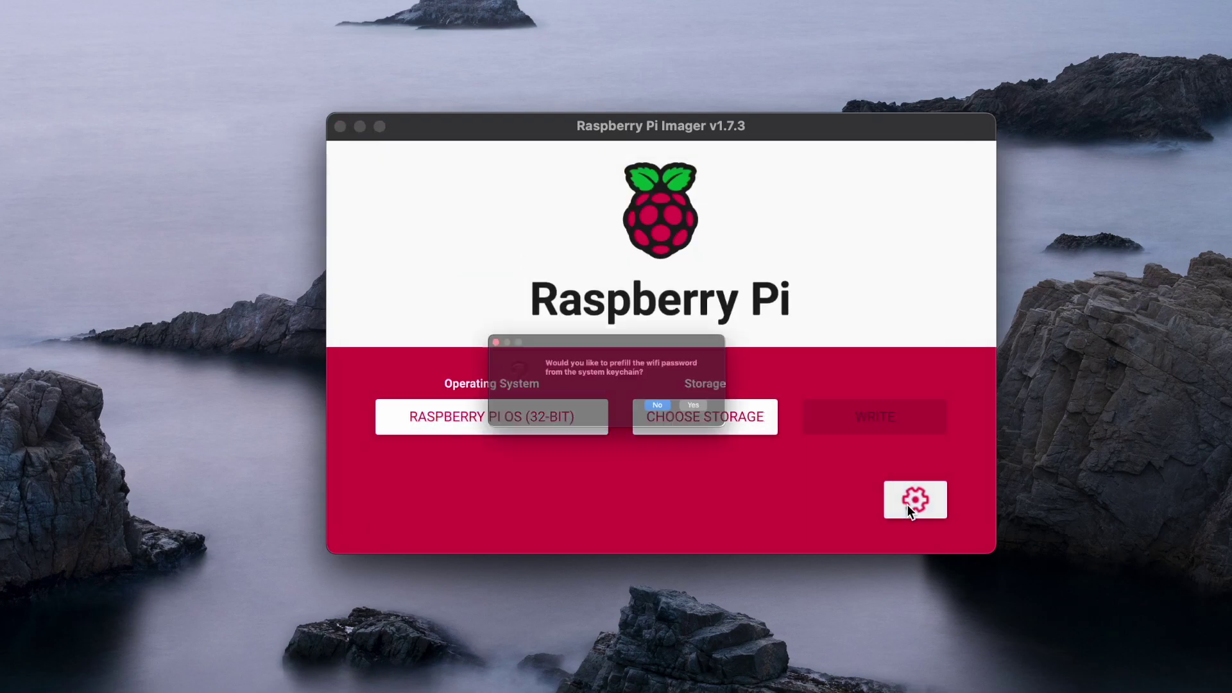
click(711, 427)
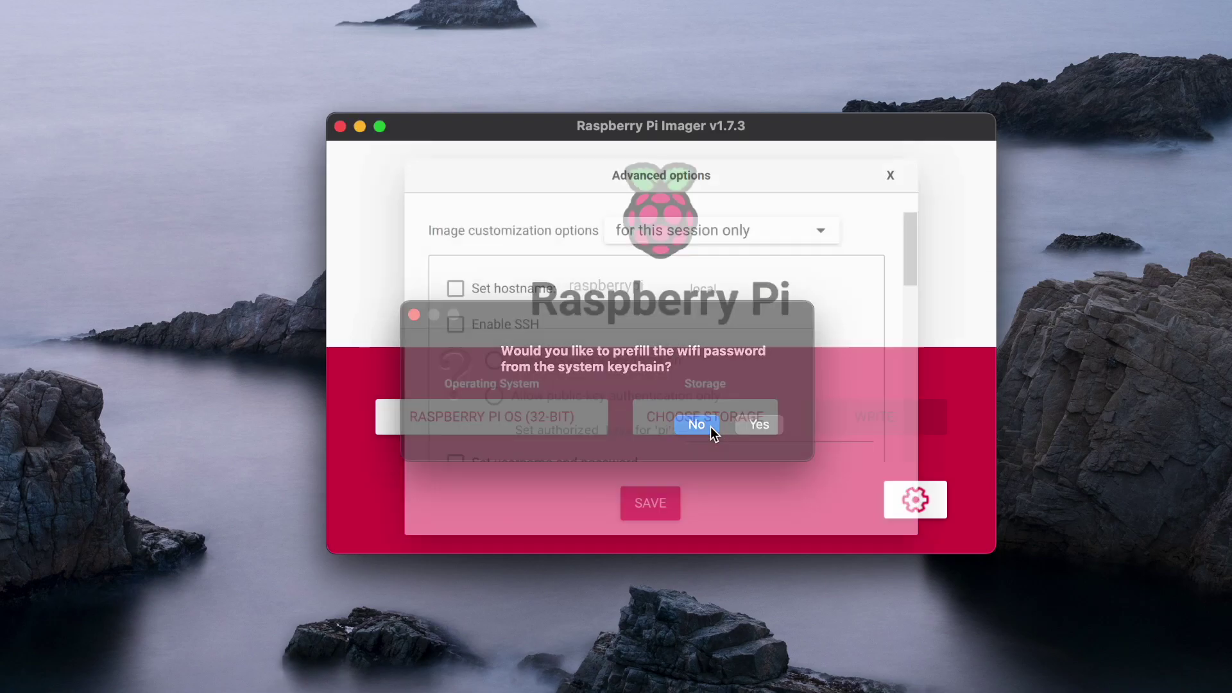
click(455, 286)
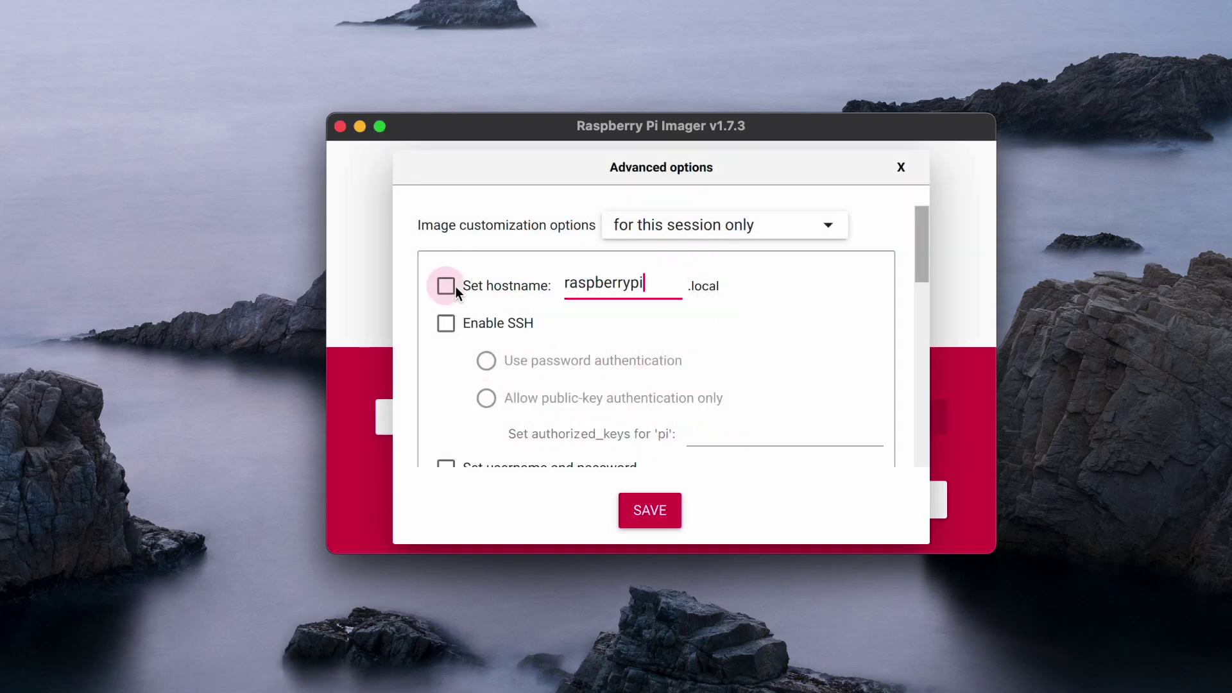
click(632, 282)
key(BackSpace)
key(BackSpace)
key(BackSpace)
key(BackSpace)
key(BackSpace)
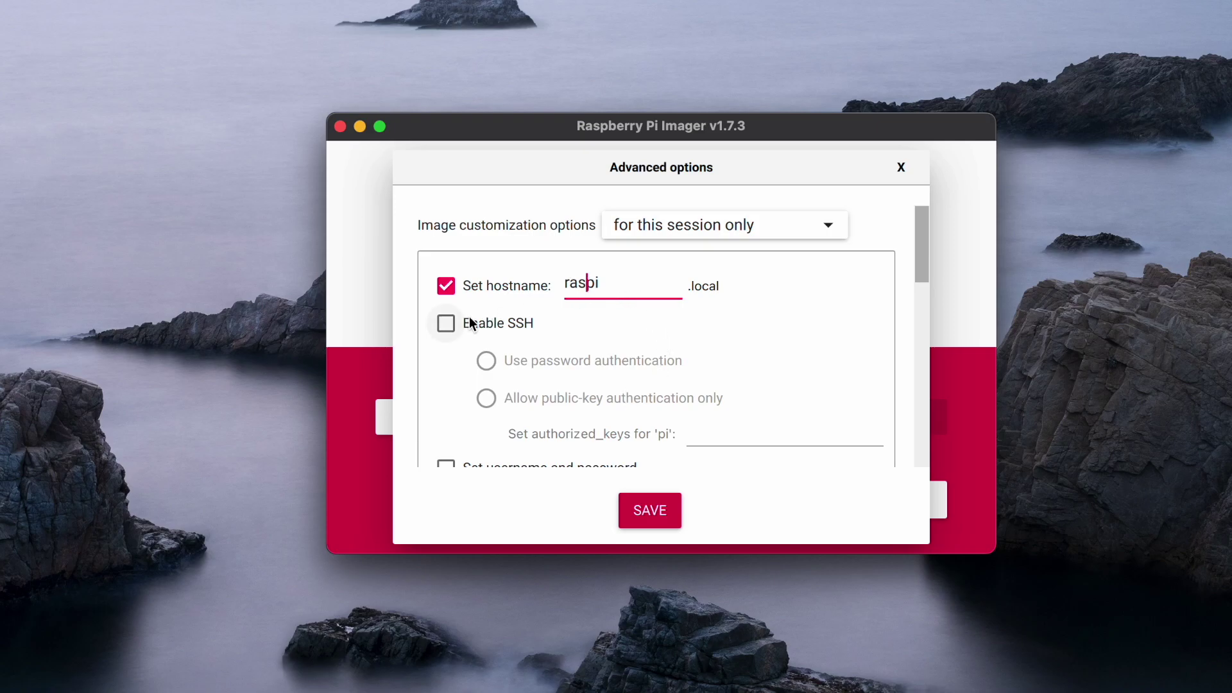
Enable SSH with password login and enter the user account's password.
click(448, 323)
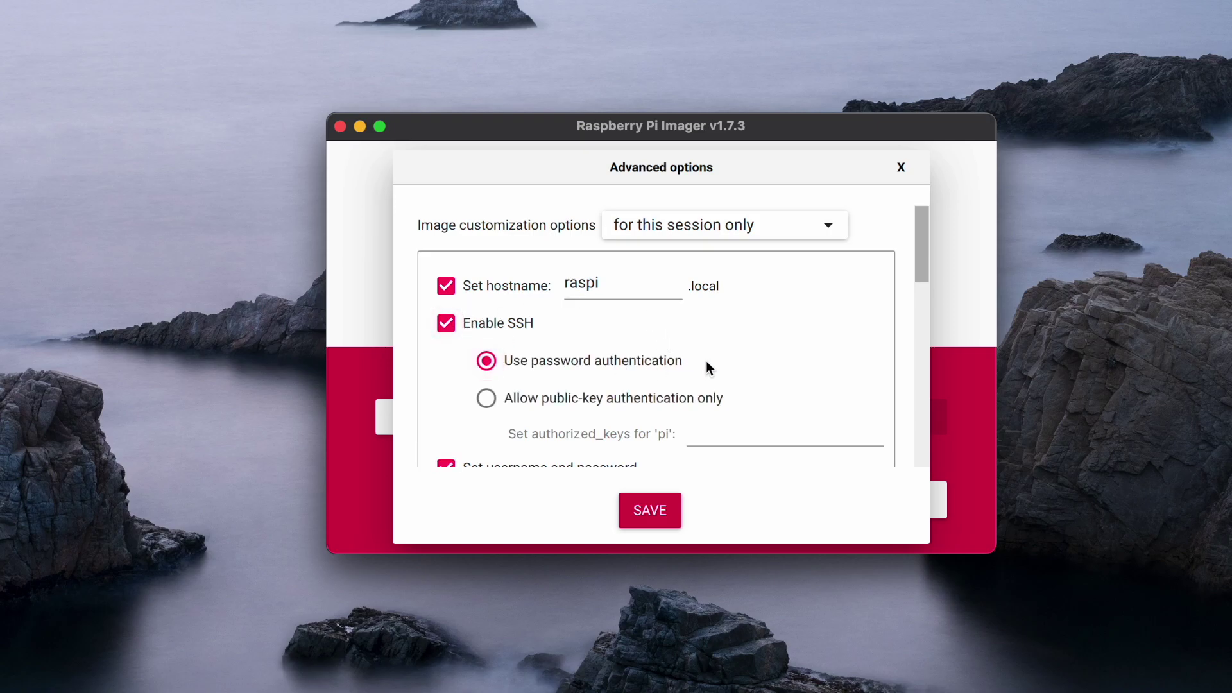
scroll(705, 360, down, 5)
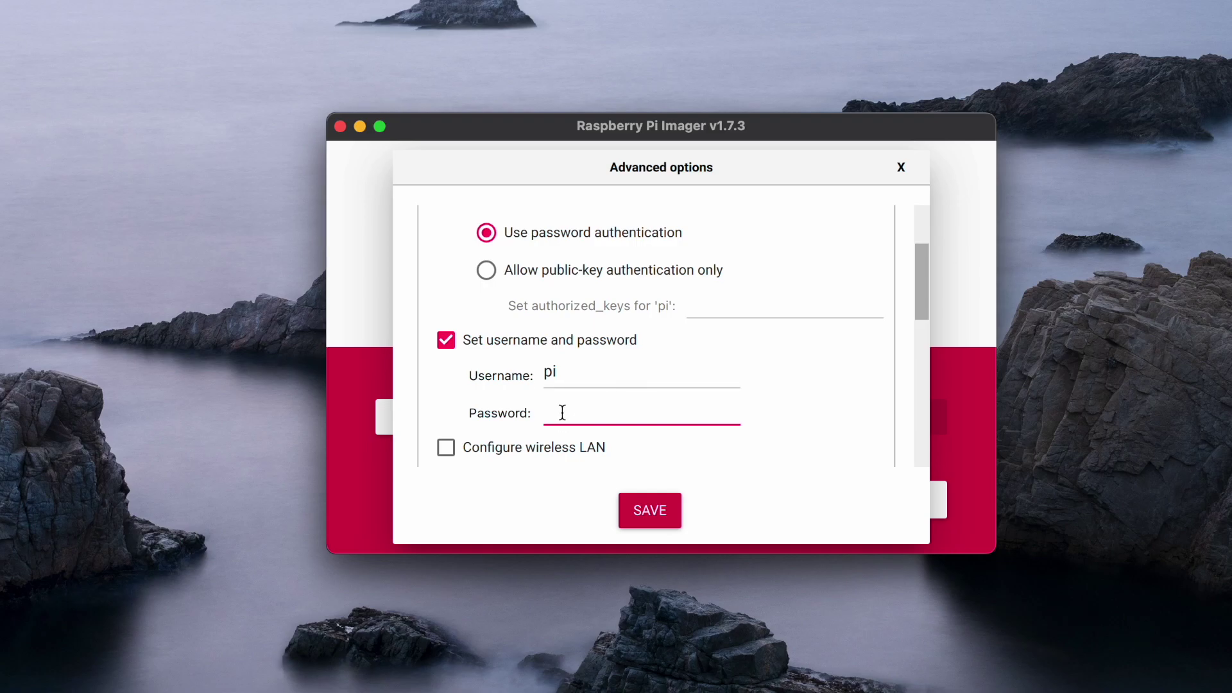
text(raspberry)
scroll(783, 408, down, 5)
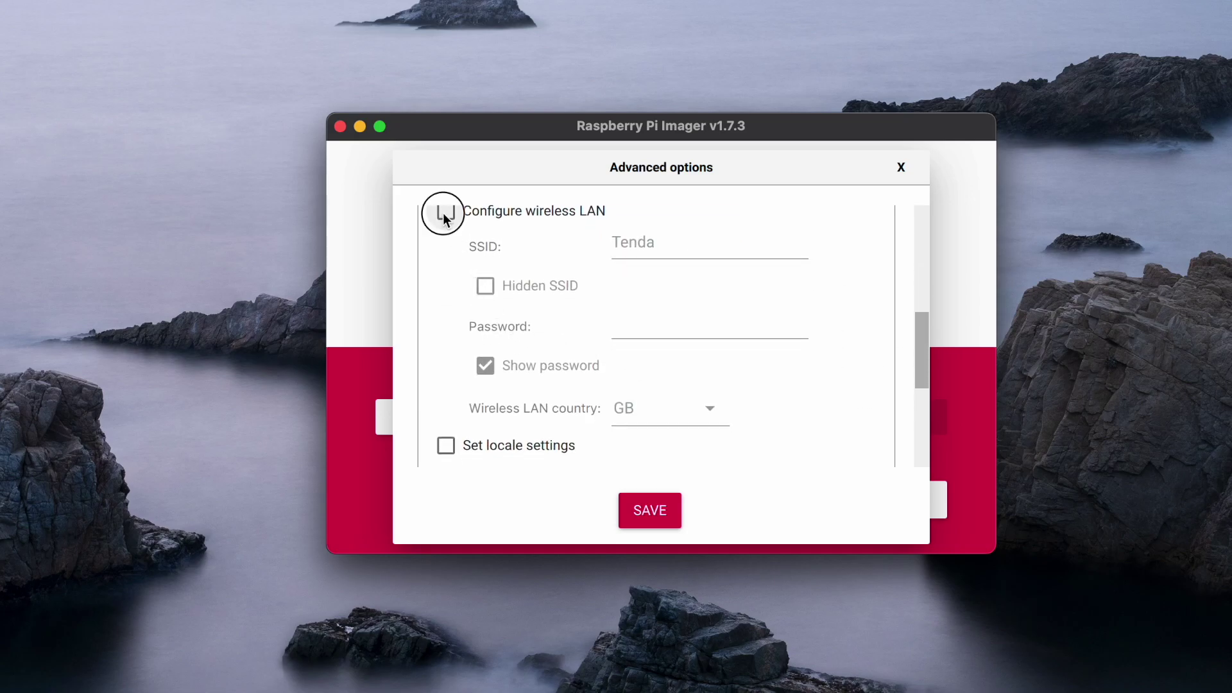
Configure wireless LAN for SSID Tenda with its password and country GB, then save.
click(444, 215)
click(486, 367)
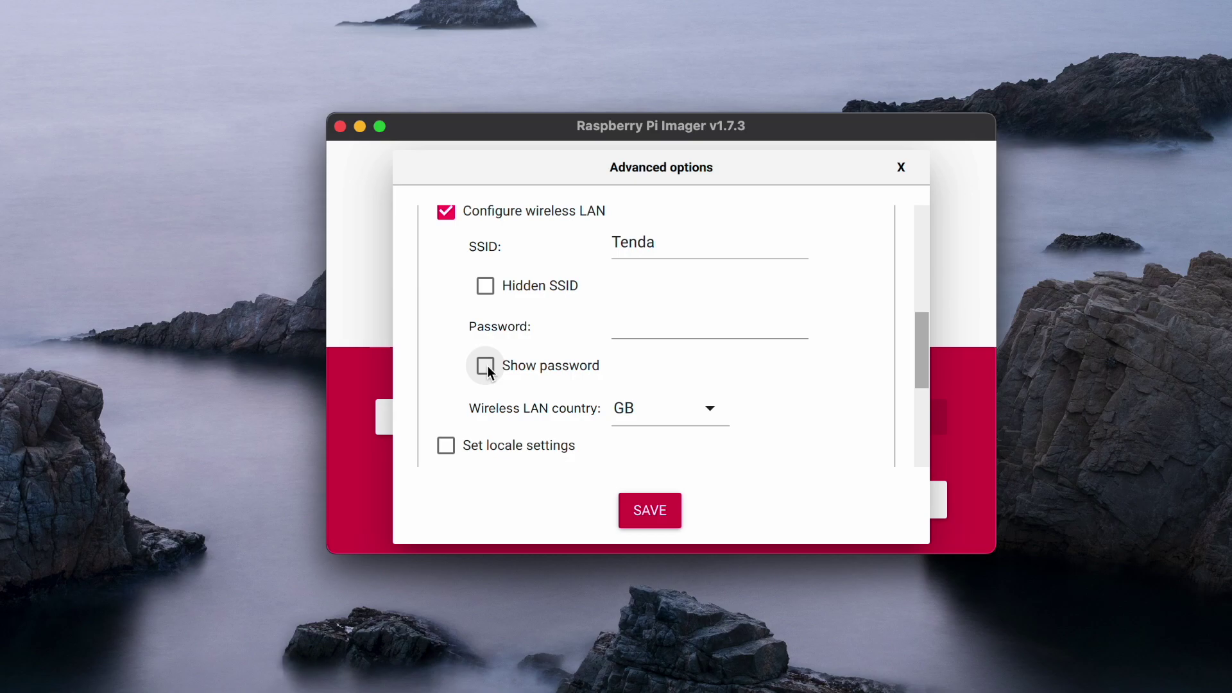
click(632, 325)
text(••••••••)
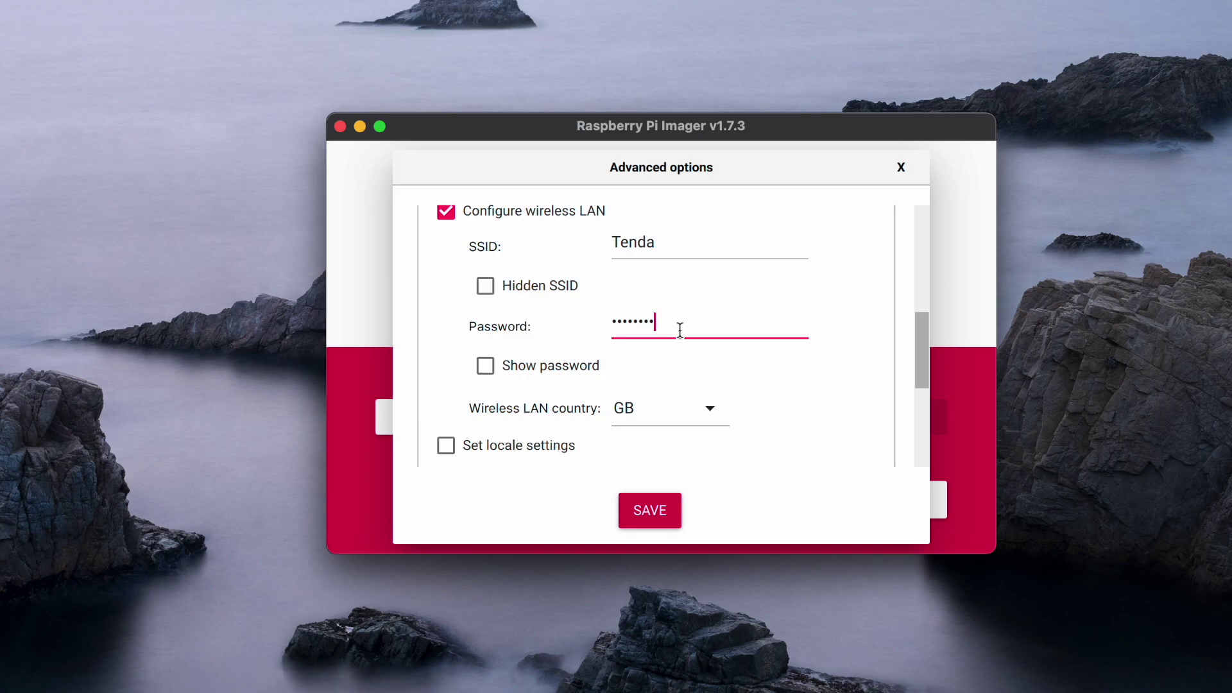
scroll(809, 391, down, 5)
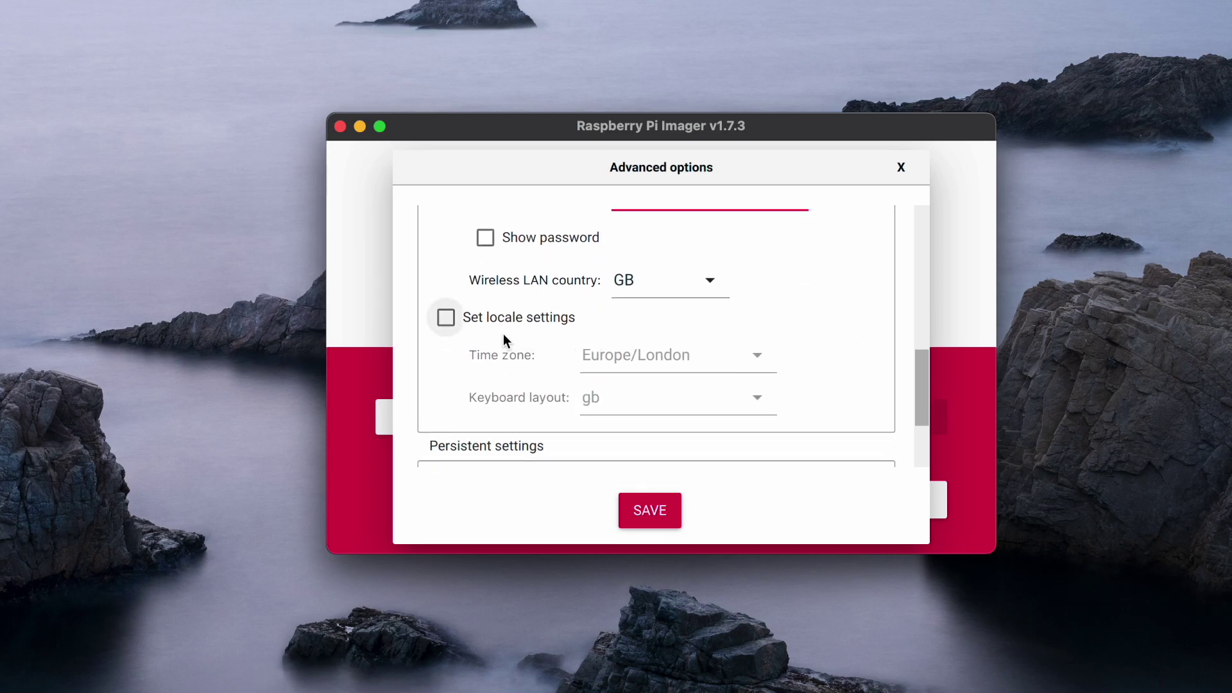
scroll(679, 385, down, 5)
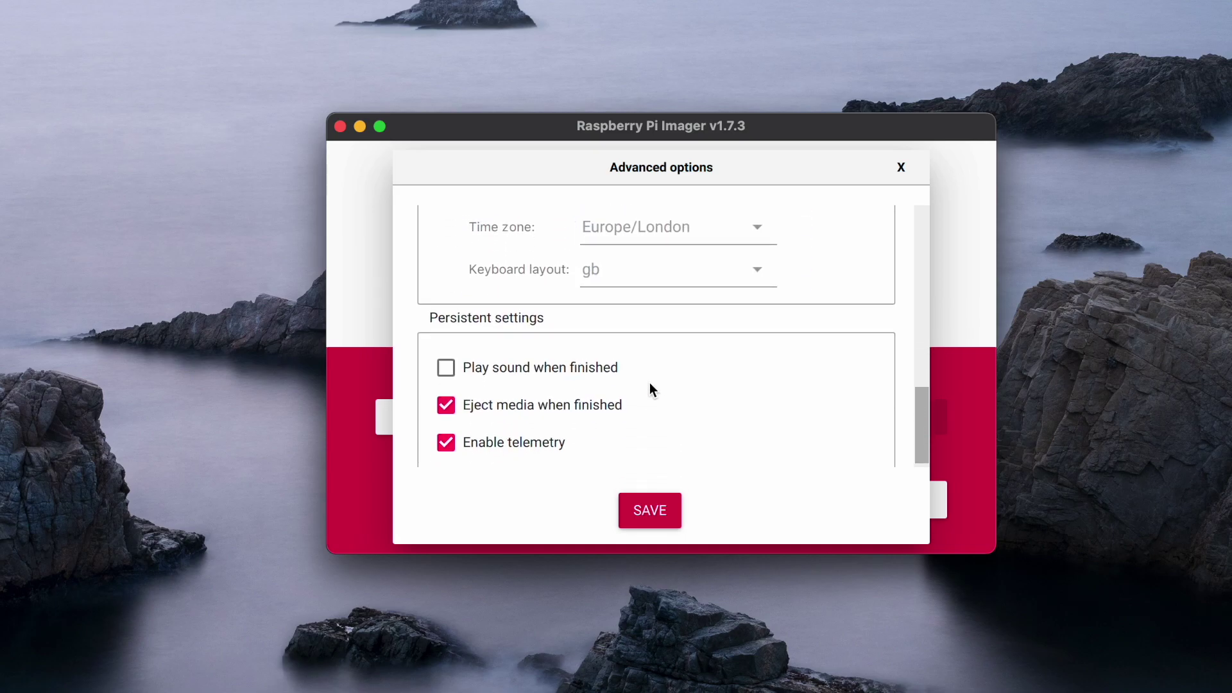
click(642, 508)
click(712, 423)
Write the image to the Generic STORAGE DEVICE card, confirming the erase and authorising with the Mac password.
click(610, 242)
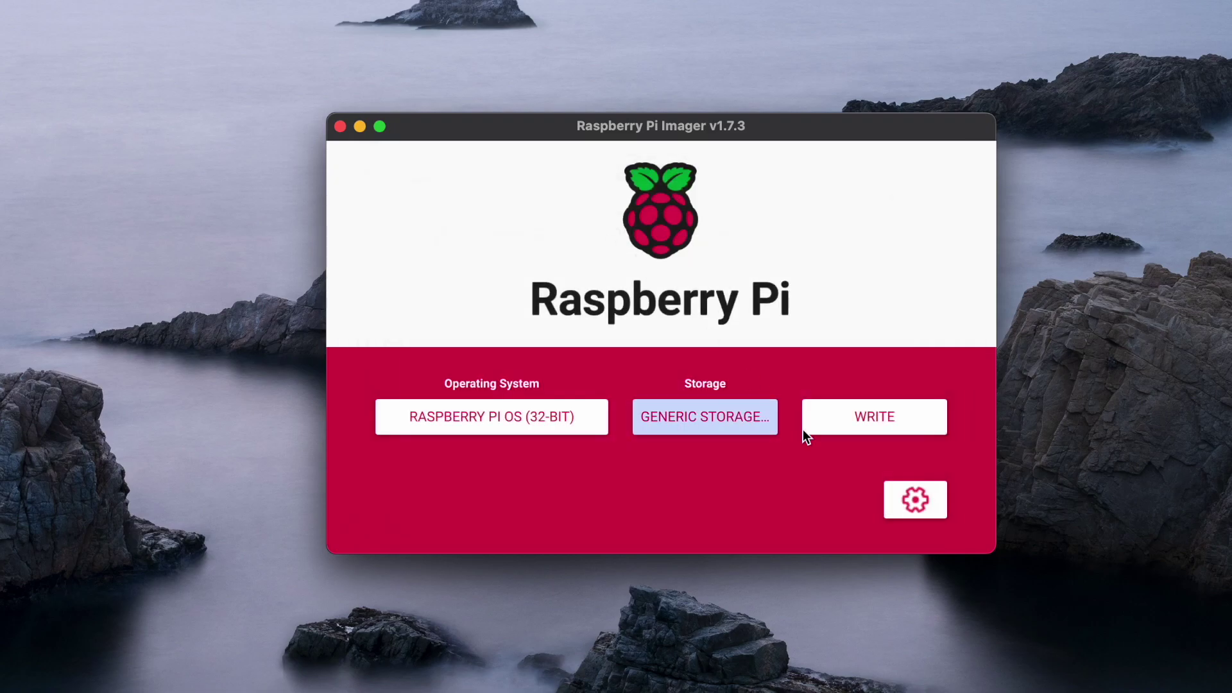
click(900, 419)
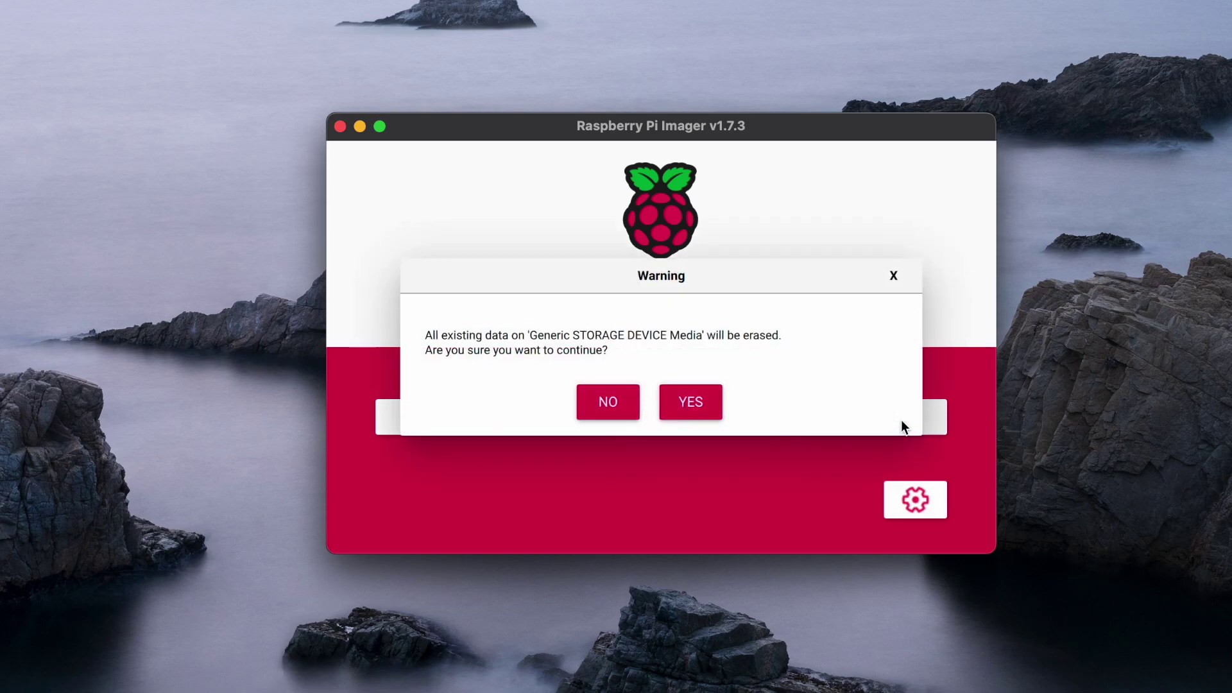
click(689, 401)
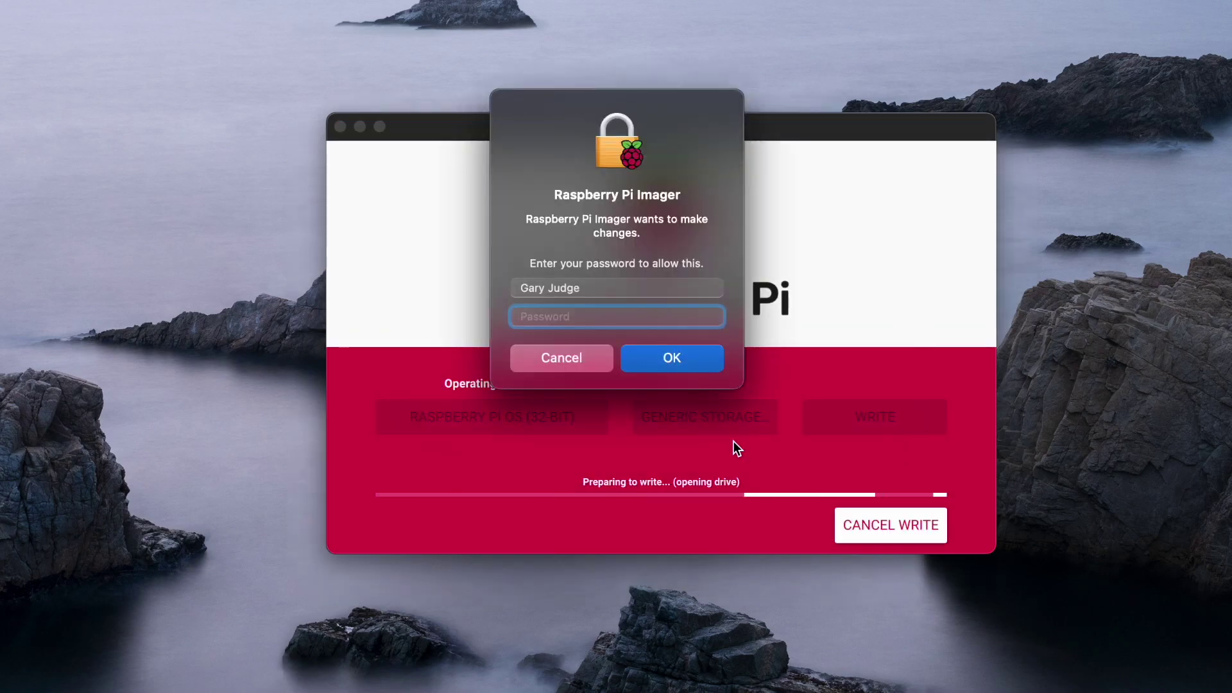
text(*********)
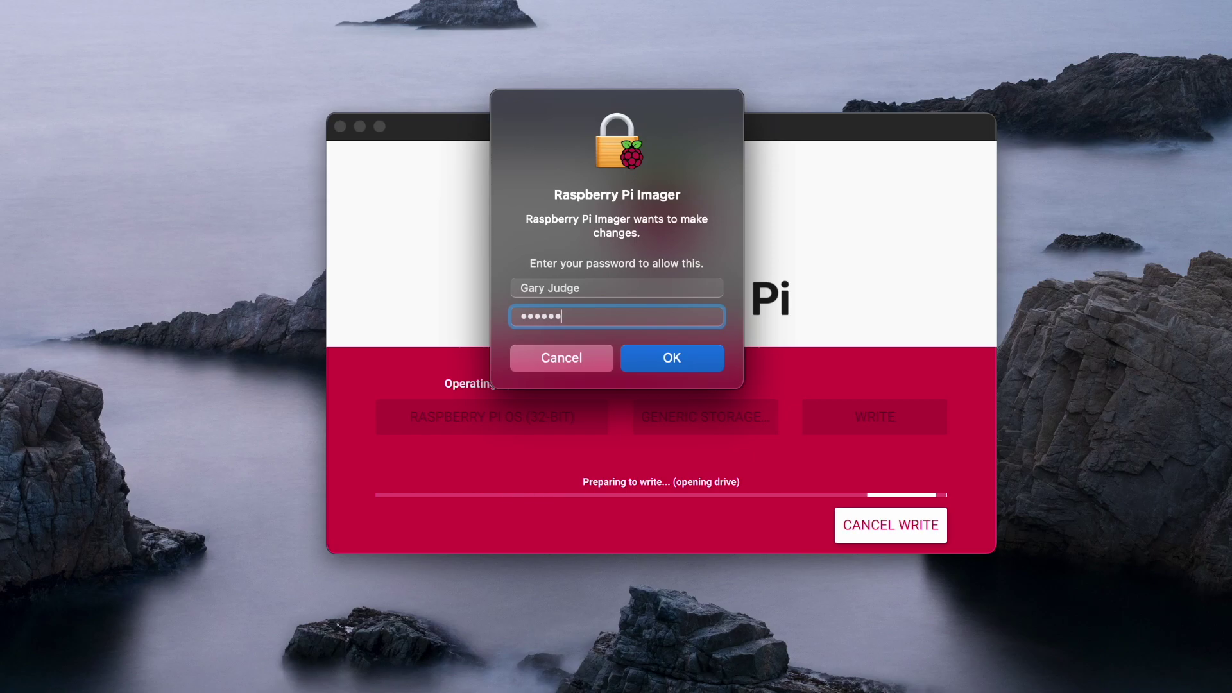
key(Return)
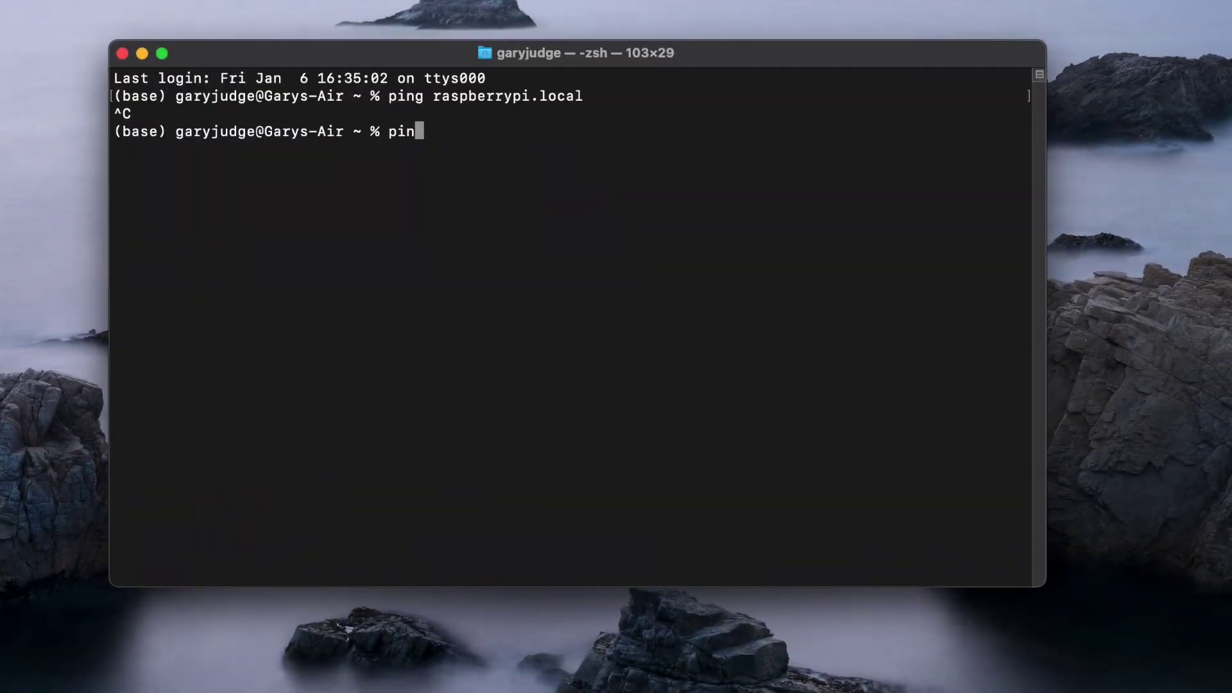
Ping raspi.local repeatedly until replies come from 192.168.0.121, then stop the ping.
text(raspi.local)
key(Return)
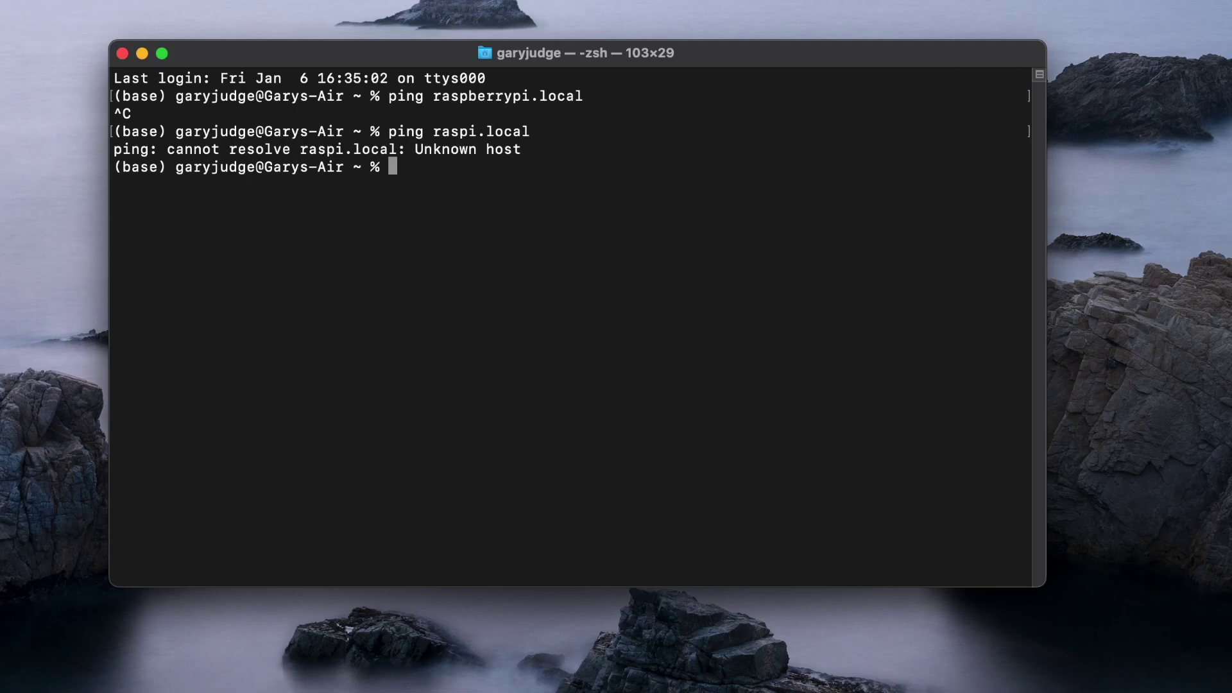
key(Up)
key(Return)
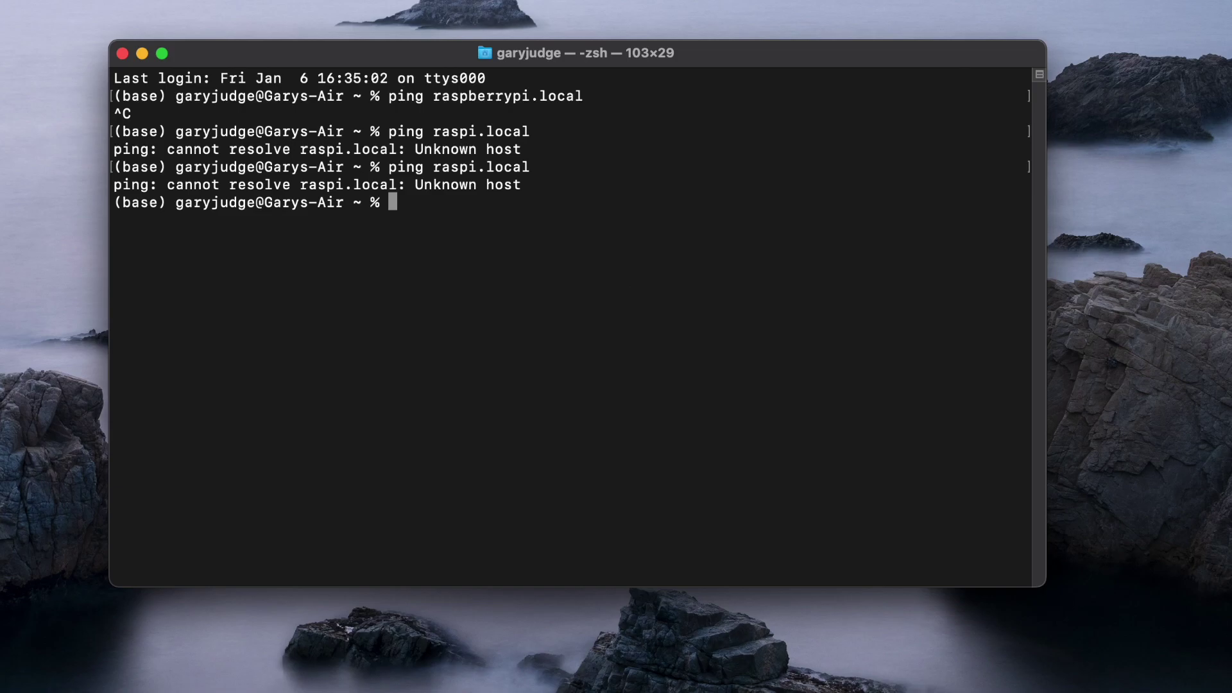
key(Up)
key(Return)
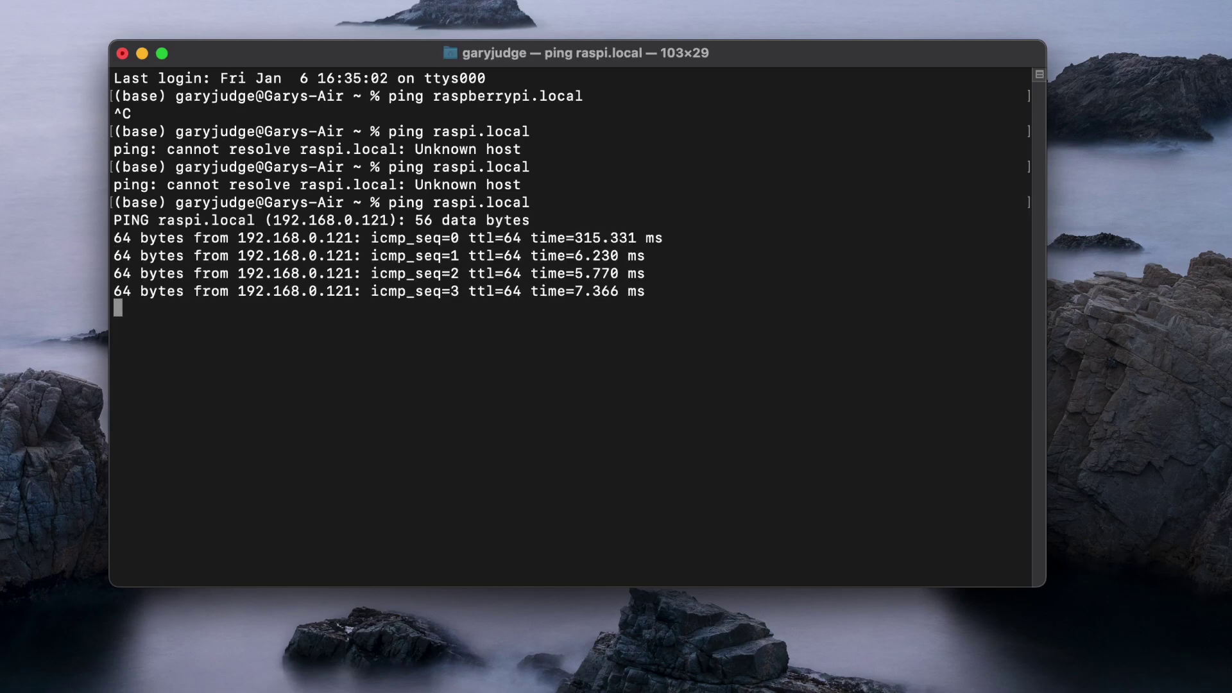
key(ctrl+c)
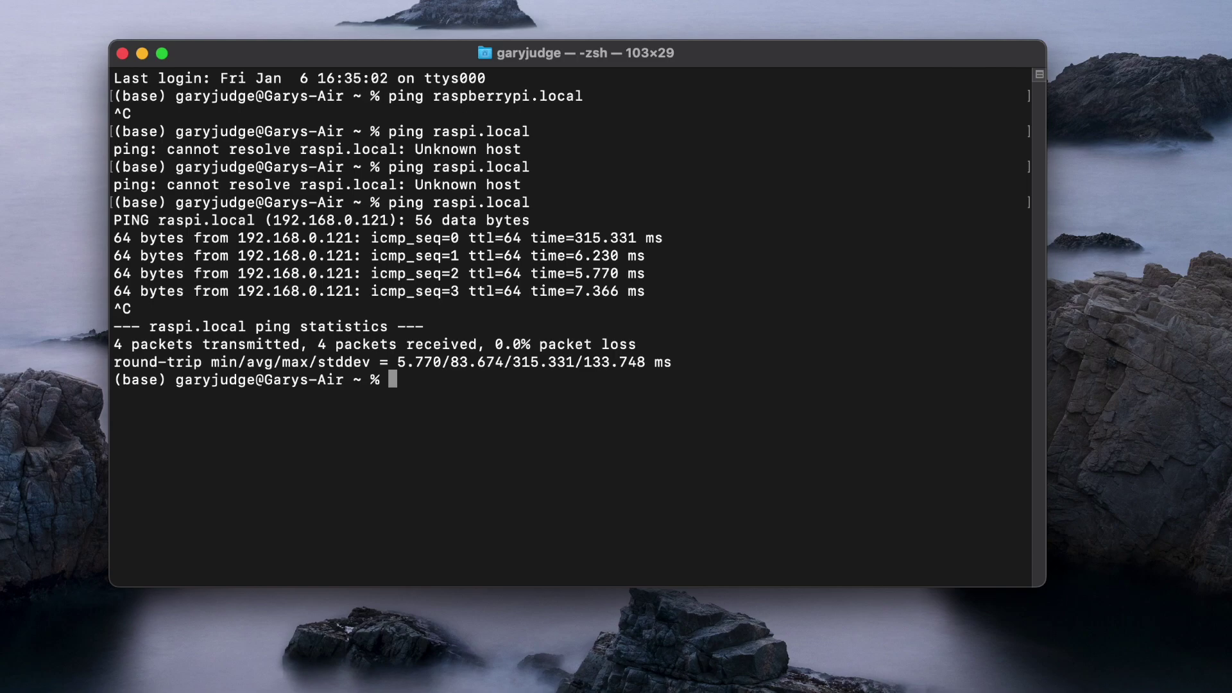
SSH to raspi.local, accept the Pi's host key, then abort the password prompt.
text(ssh)
text(raspi.local)
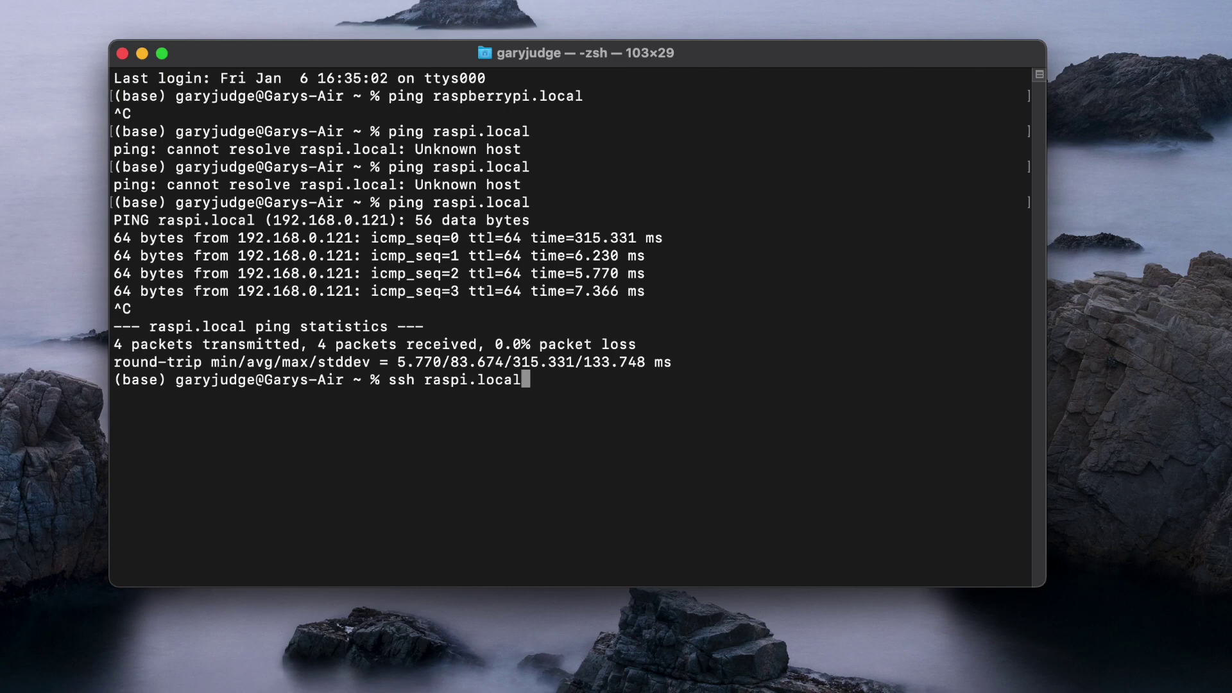
key(Return)
text(yes)
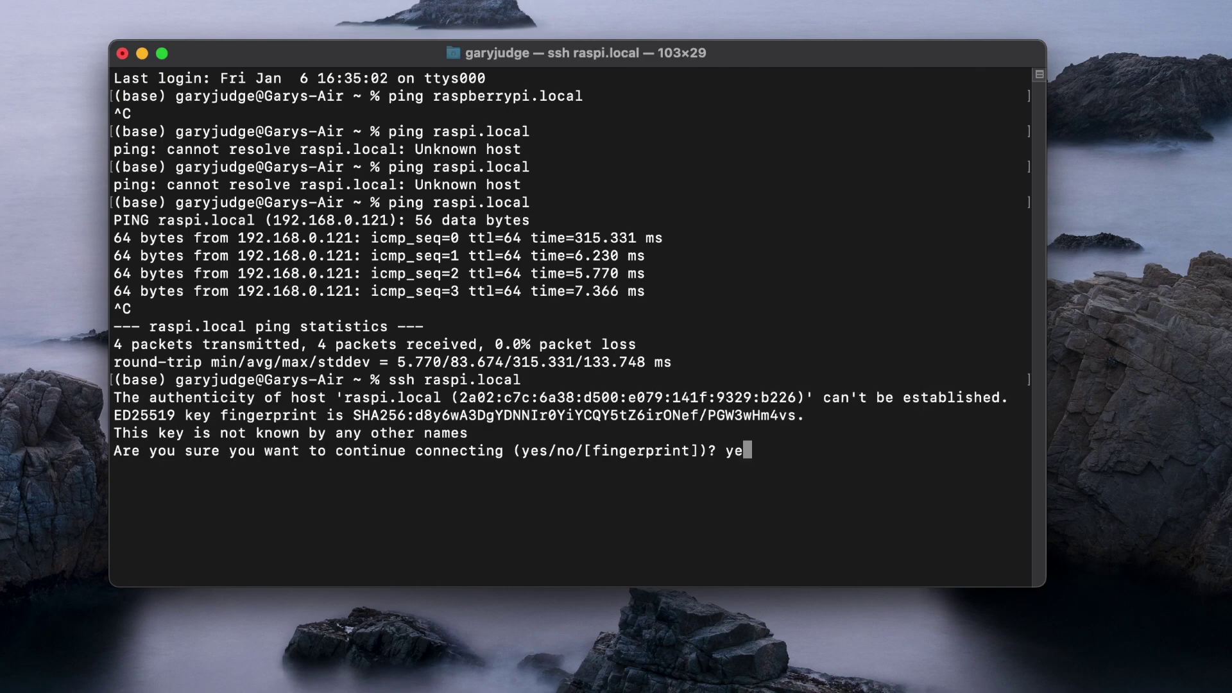
key(Return)
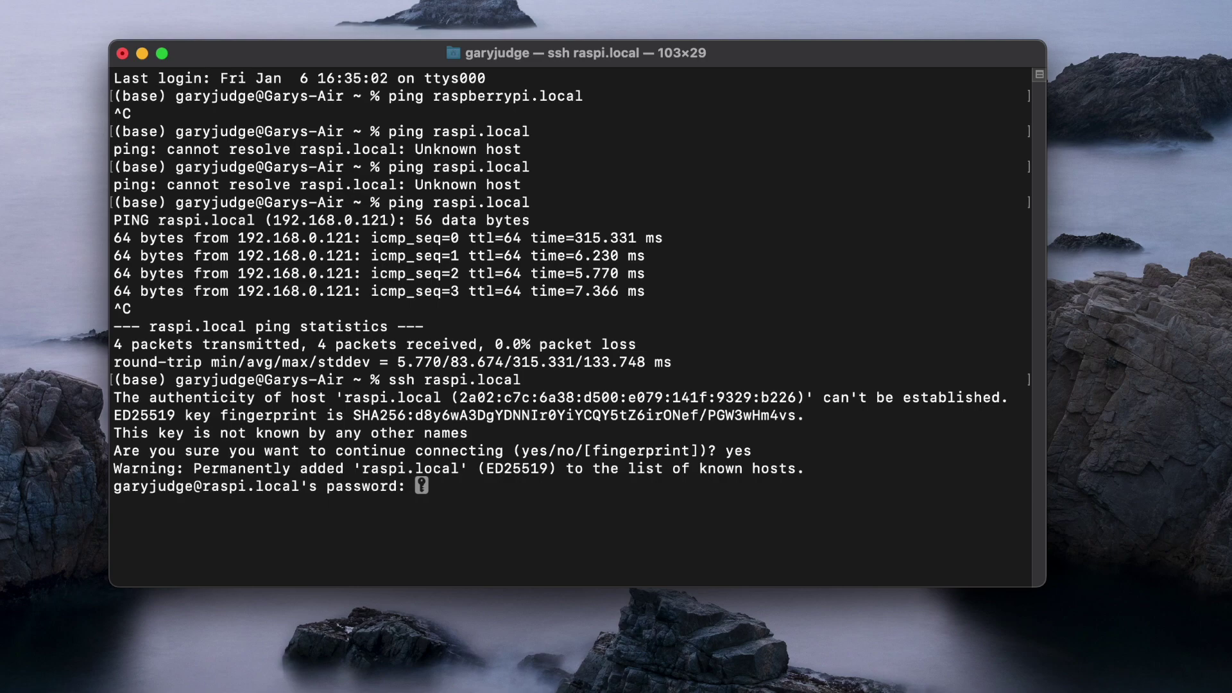
key(ctrl+c)
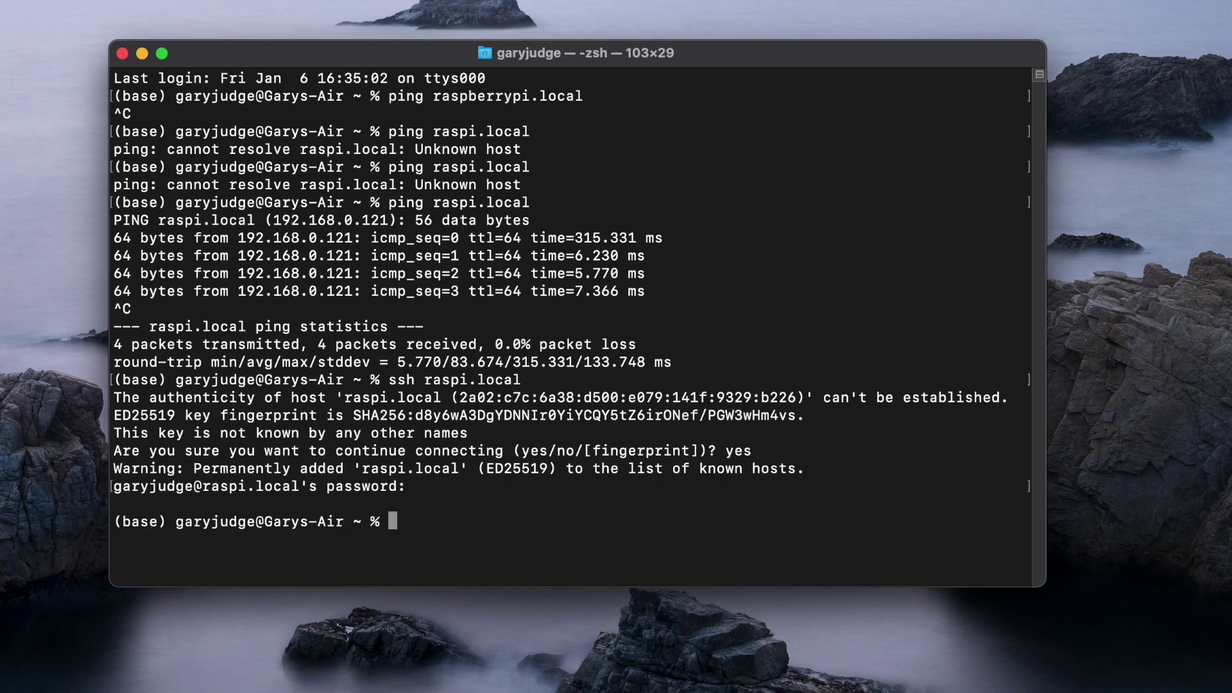
key(Up)
key(Left)
key(Left)
key(Left)
key(Left)
key(Left)
key(Left)
key(Left)
key(Left)
key(Left)
key(Left)
key(Left)
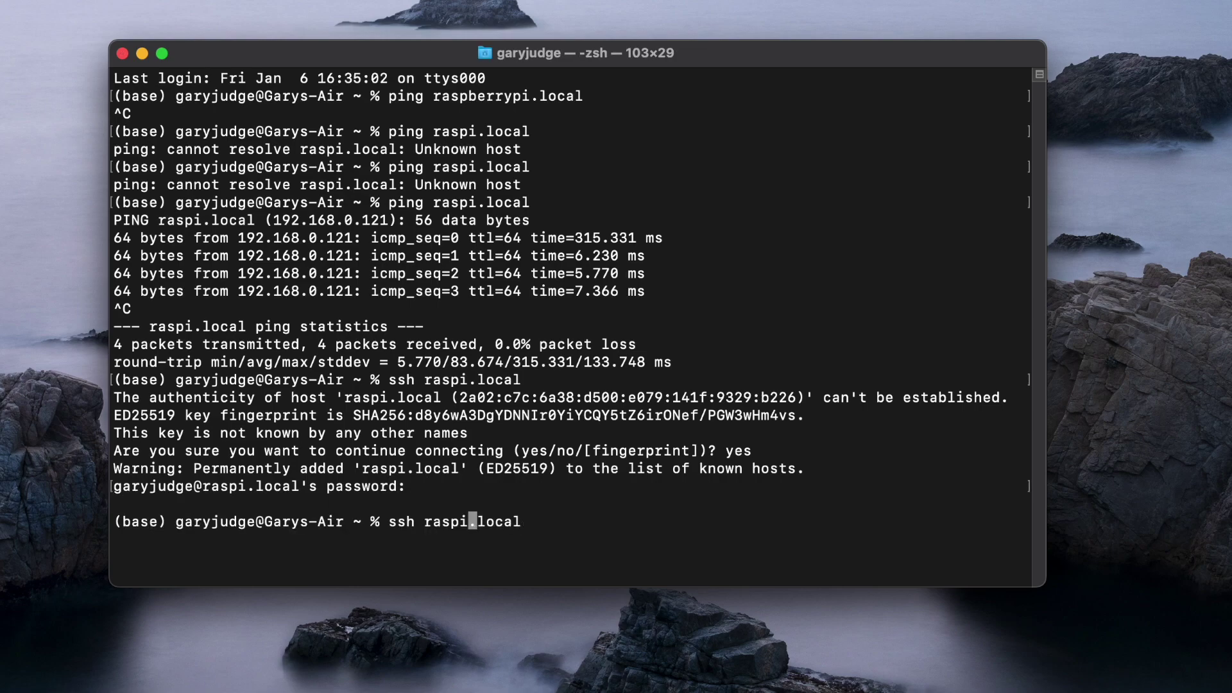
text(pi)
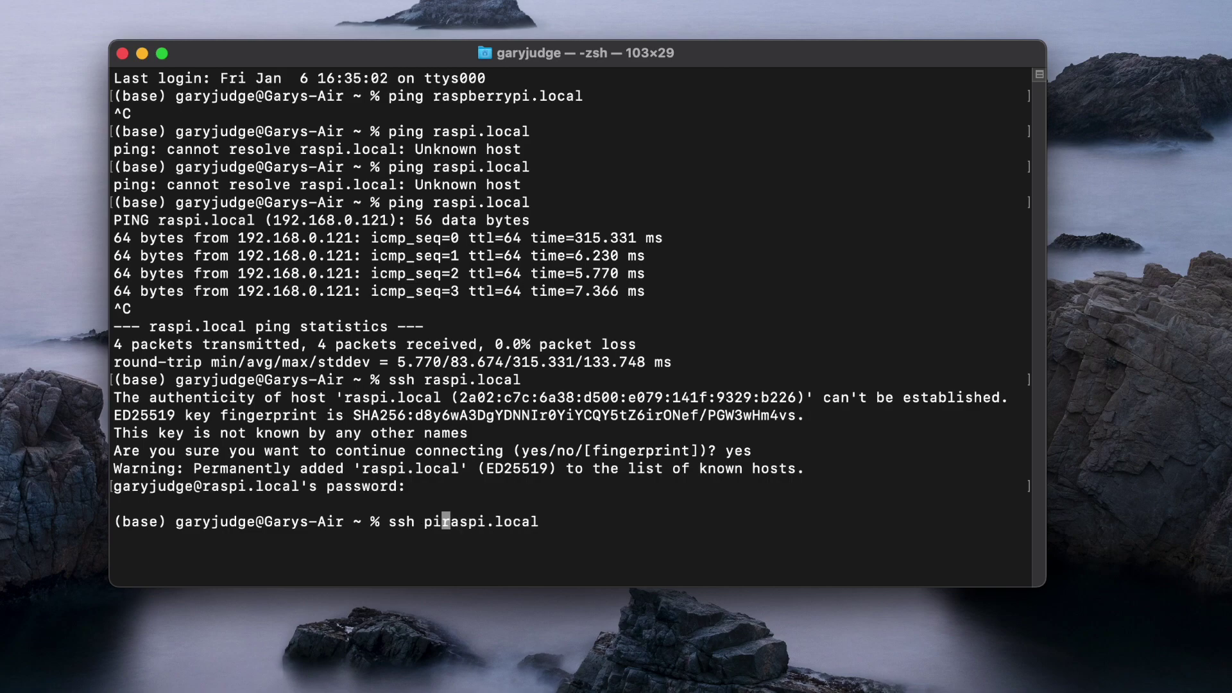
text(@)
key(Return)
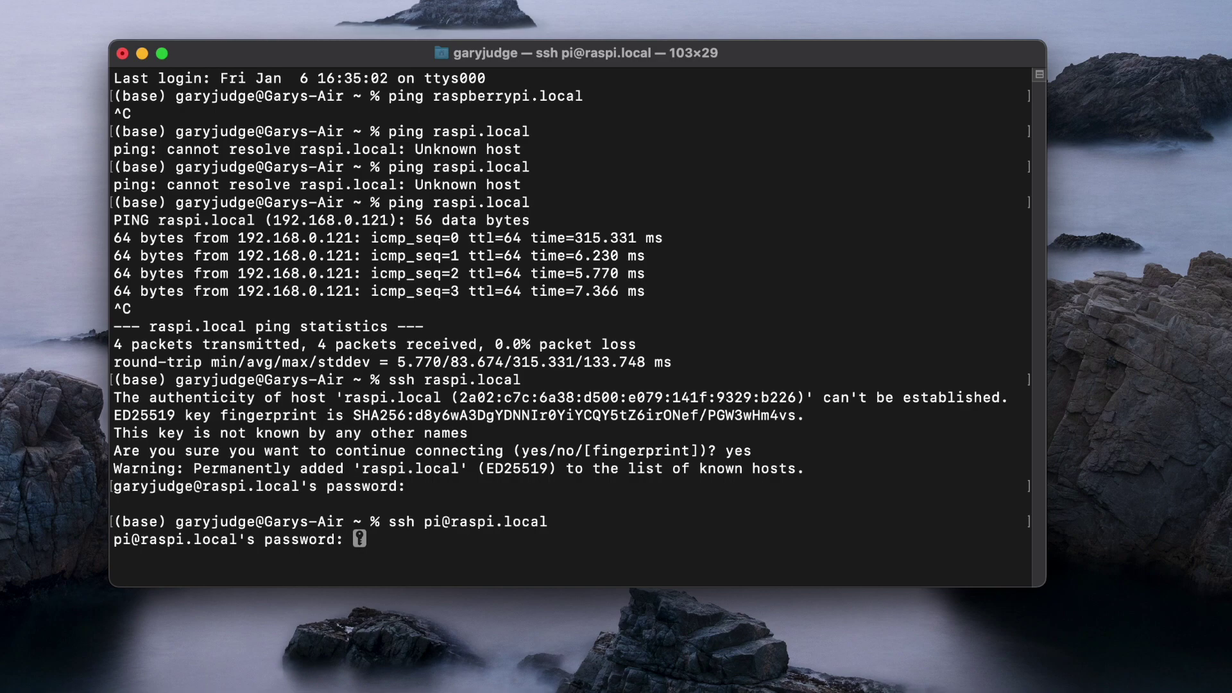
key(Return)
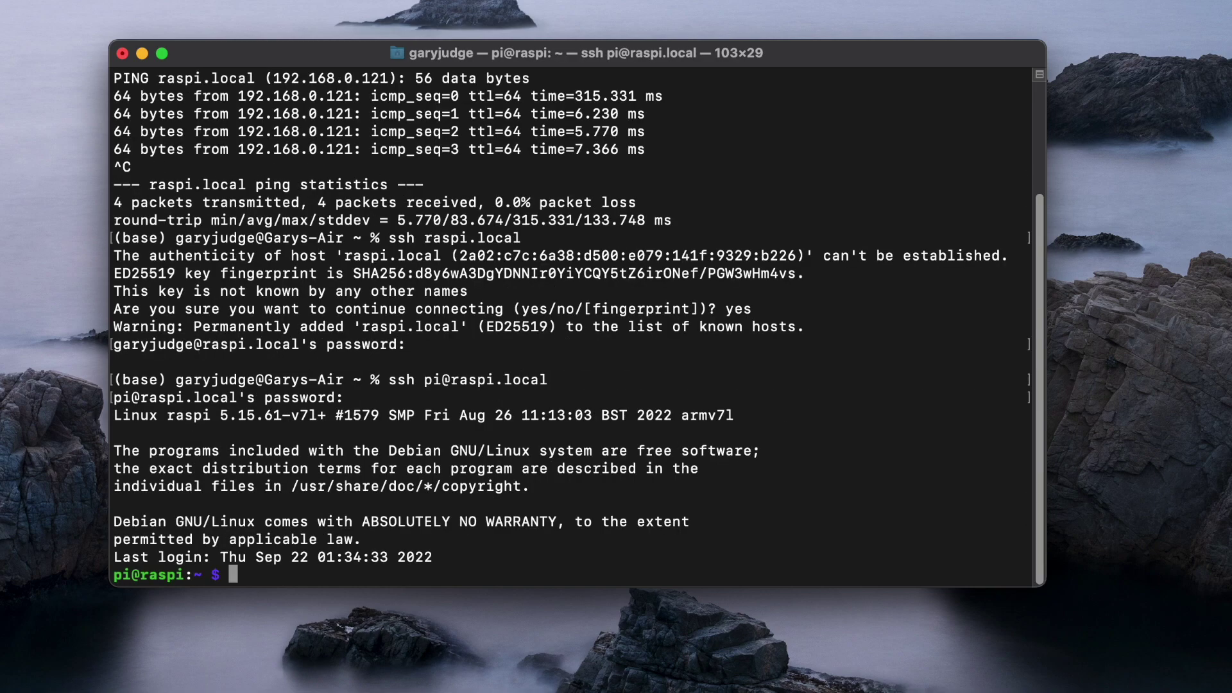
Run sudo apt-get update, then sudo apt-get upgrade for the 110 pending packages.
text(sudo apt-get)
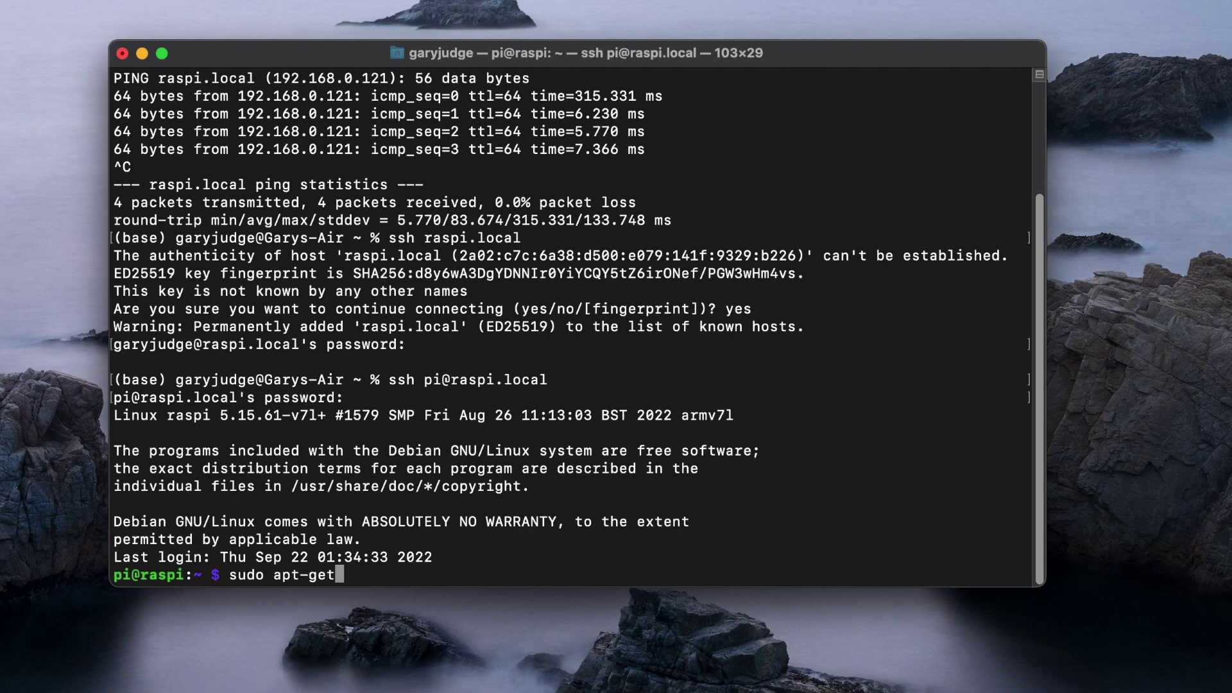
text( update)
key(Return)
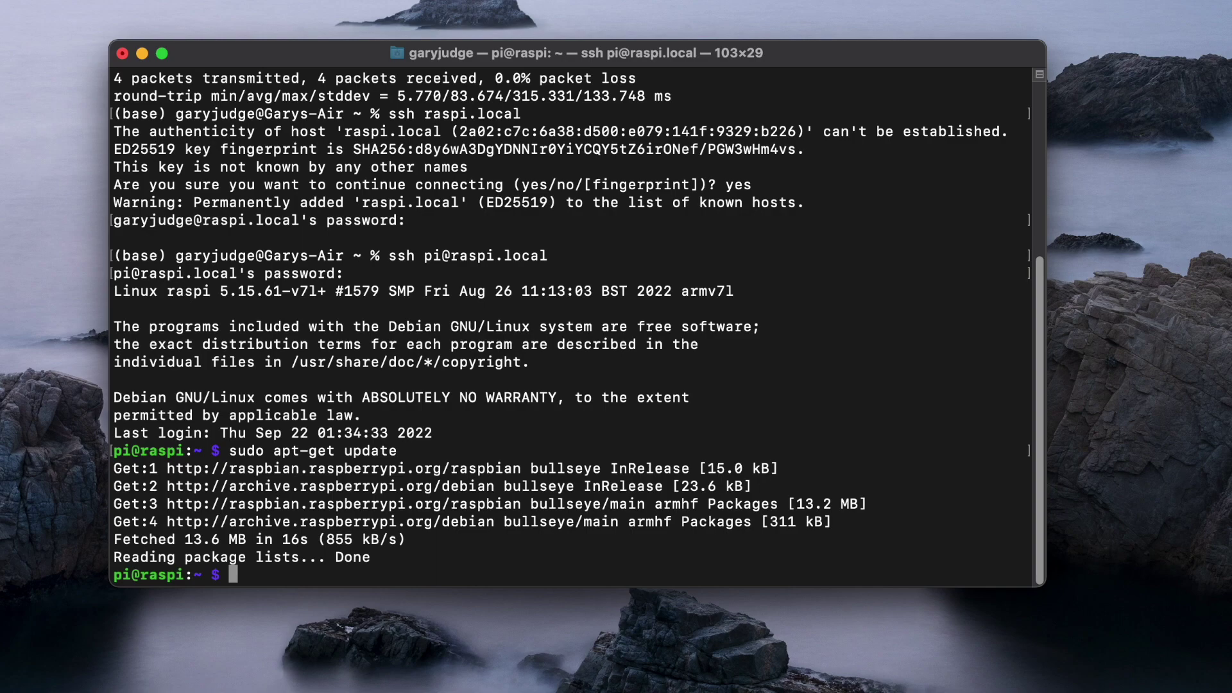
text(sudo apt-get up)
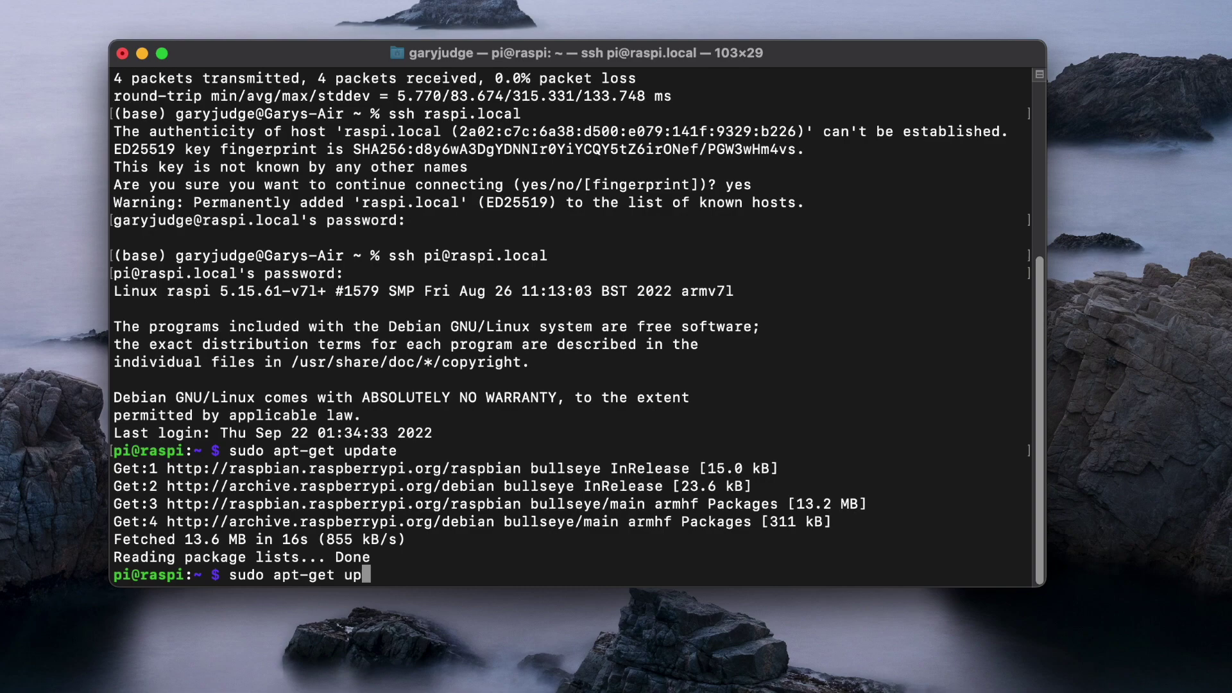
text(grade)
key(Return)
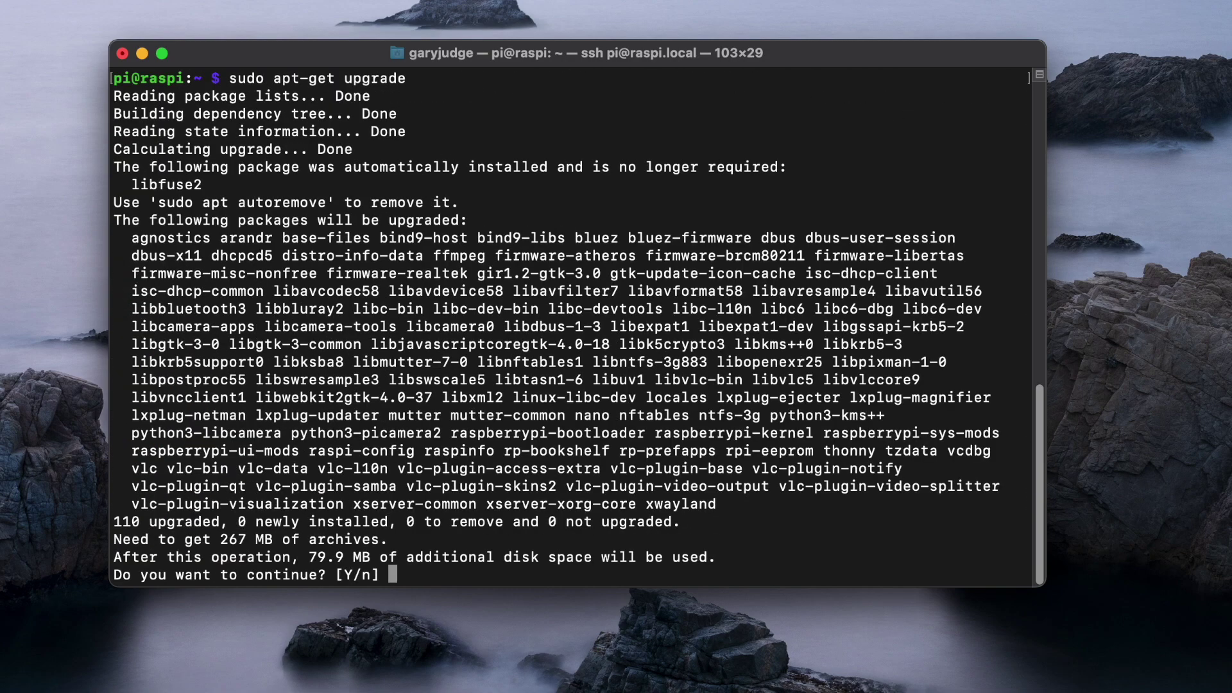
Answer y to the upgrade prompt and let all 110 packages install.
text(y)
key(Return)
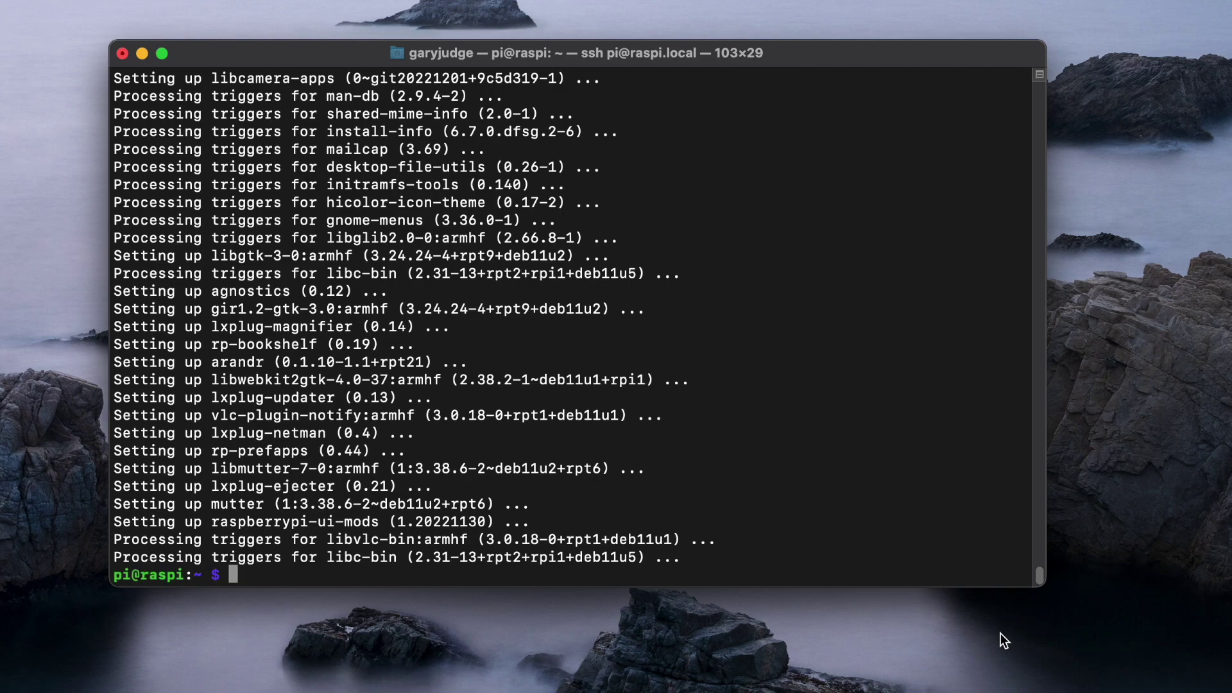
text(sudo raspi-config)
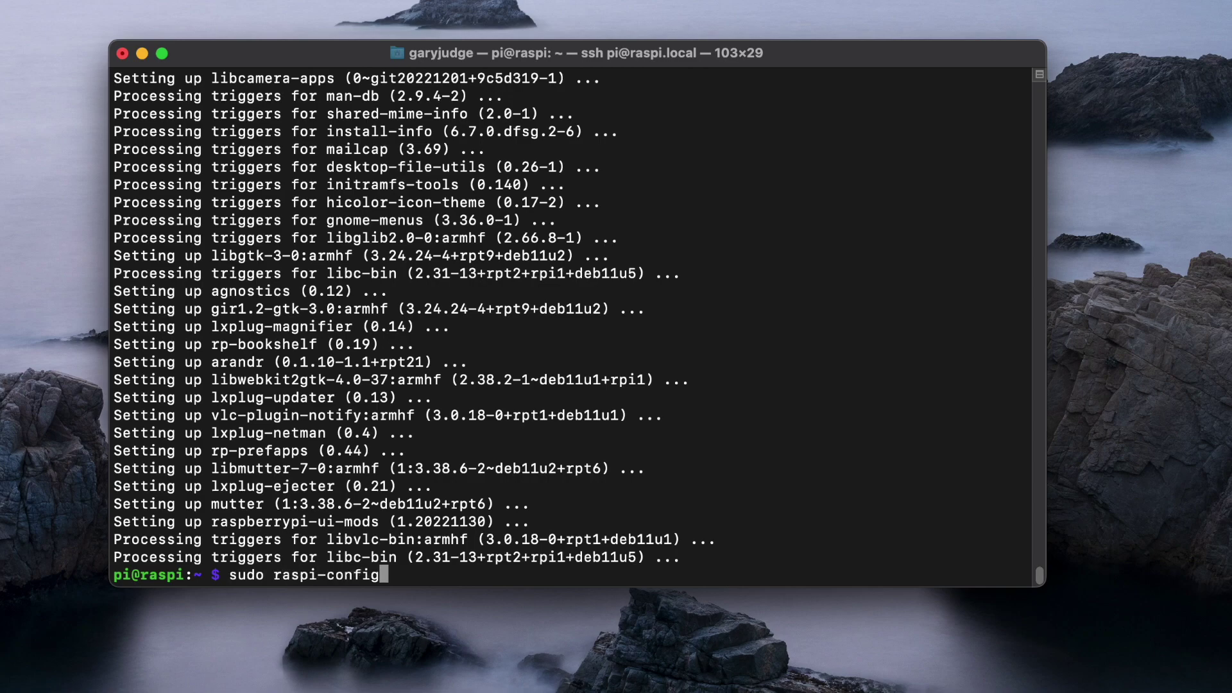
In raspi-config, enable the VNC server under Interface Options.
key(Return)
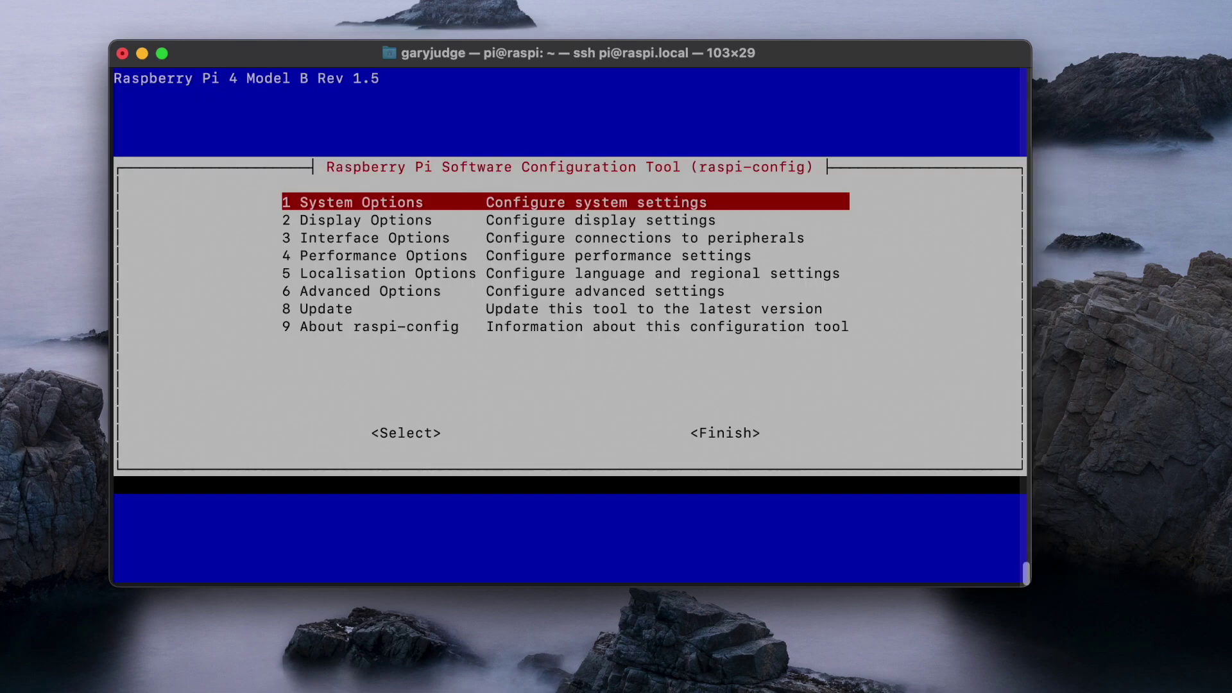
key(Down)
key(Down)
key(Return)
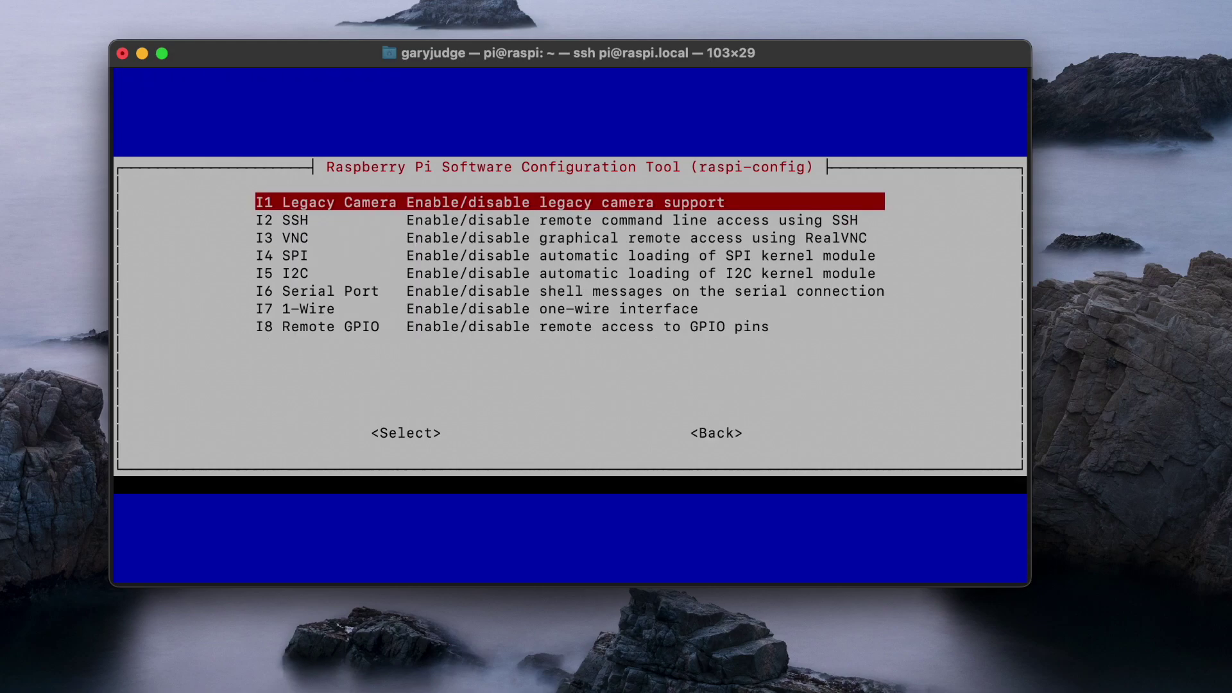
key(Down)
key(Down)
key(Return)
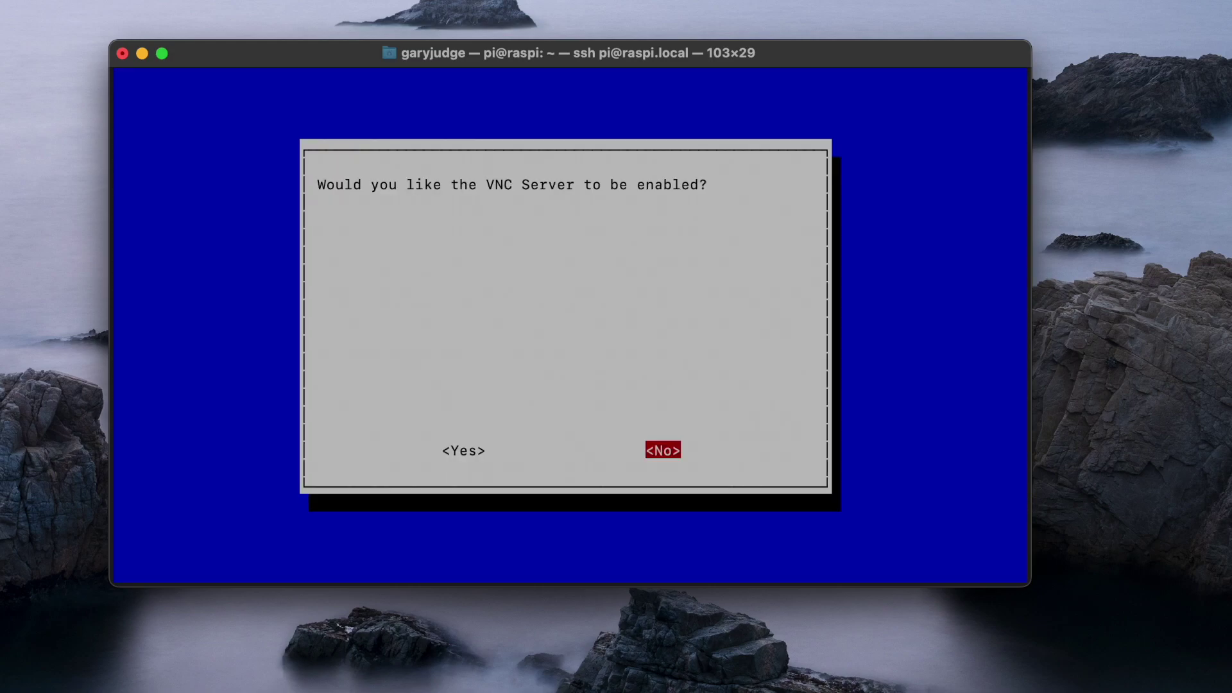
key(Left)
key(Return)
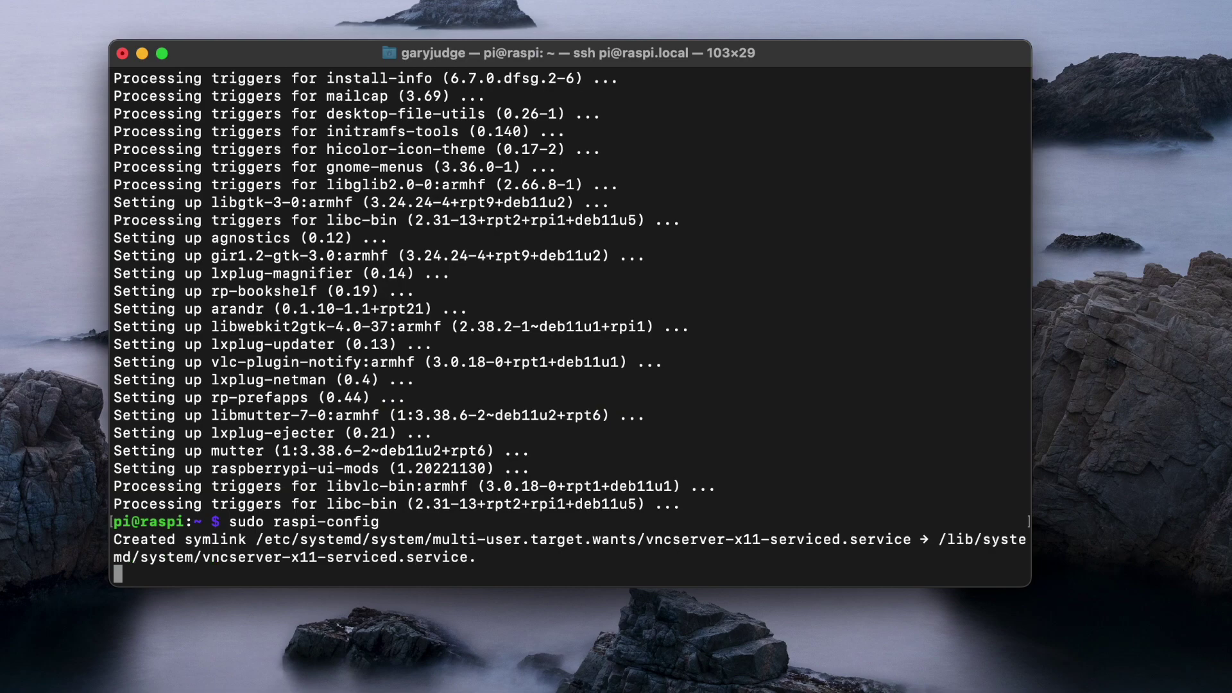
key(Return)
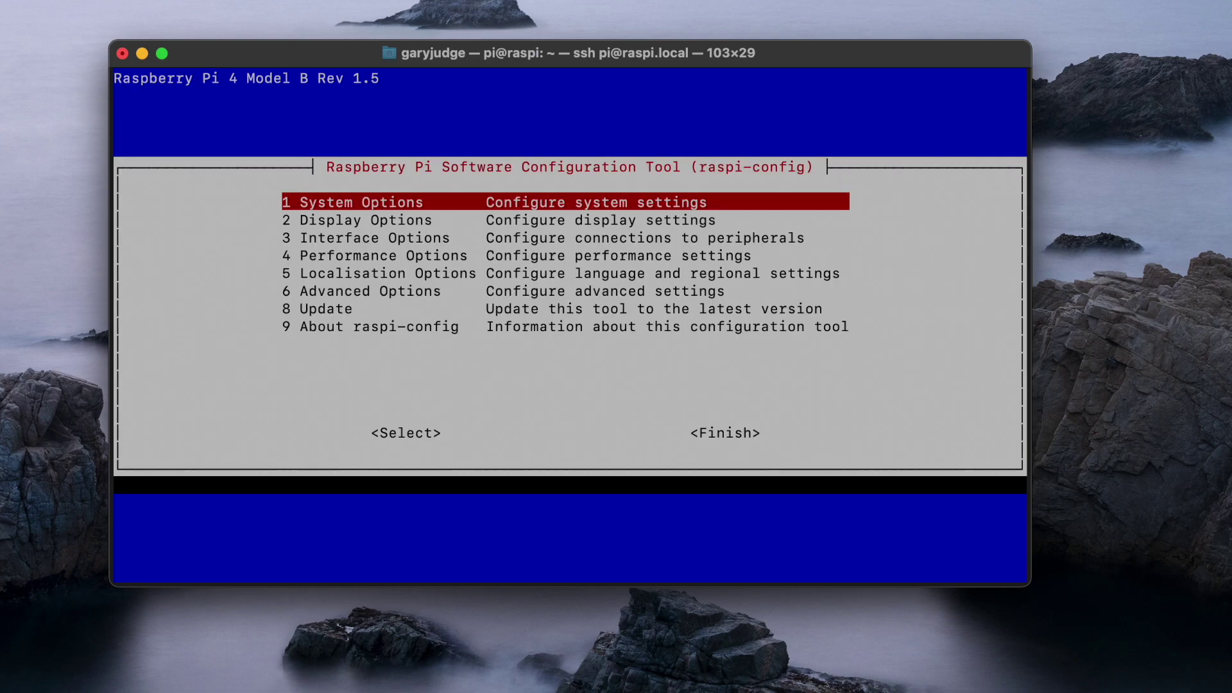
Set System Options > Boot / Auto Login to B4 Desktop Autologin.
key(Down)
key(Up)
key(Return)
key(Down)
key(Down)
key(Down)
key(Down)
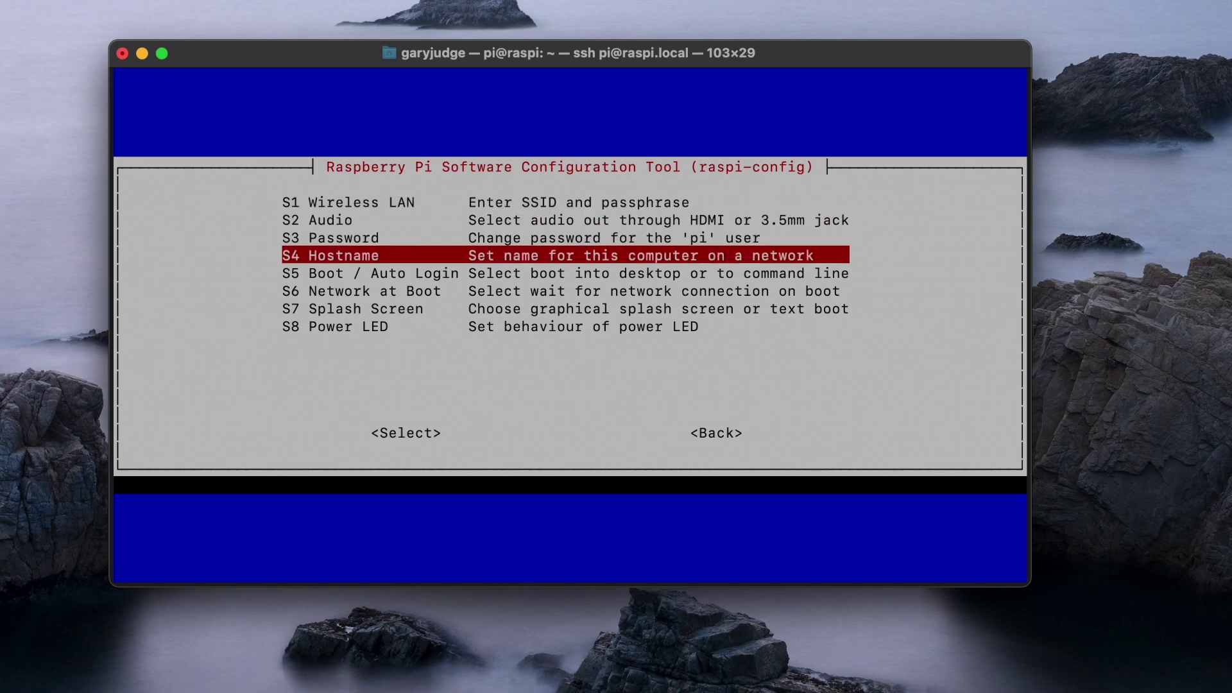
key(Return)
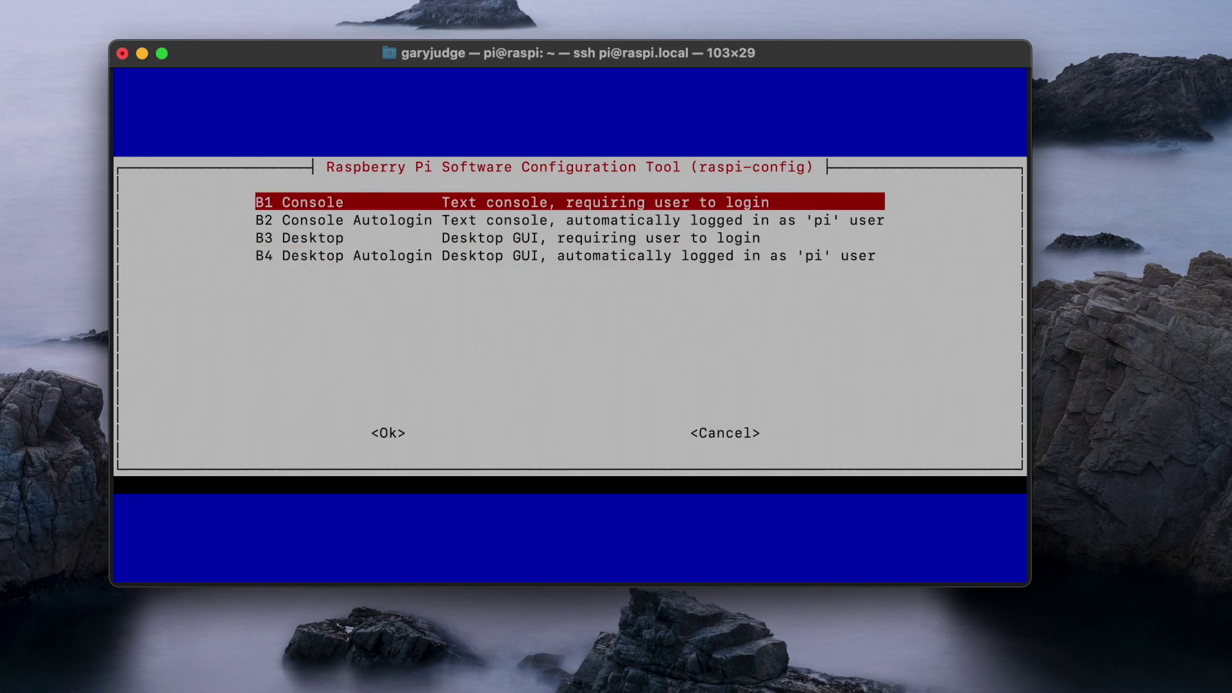
key(Down)
key(Down)
key(Down)
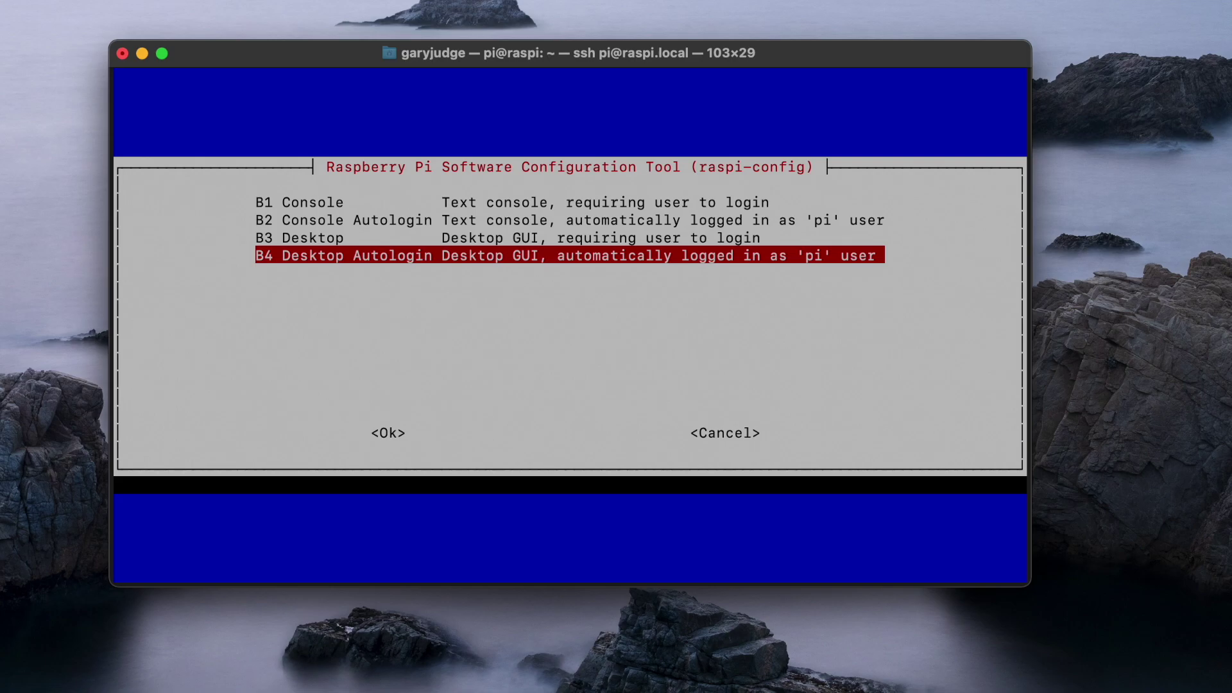
key(Return)
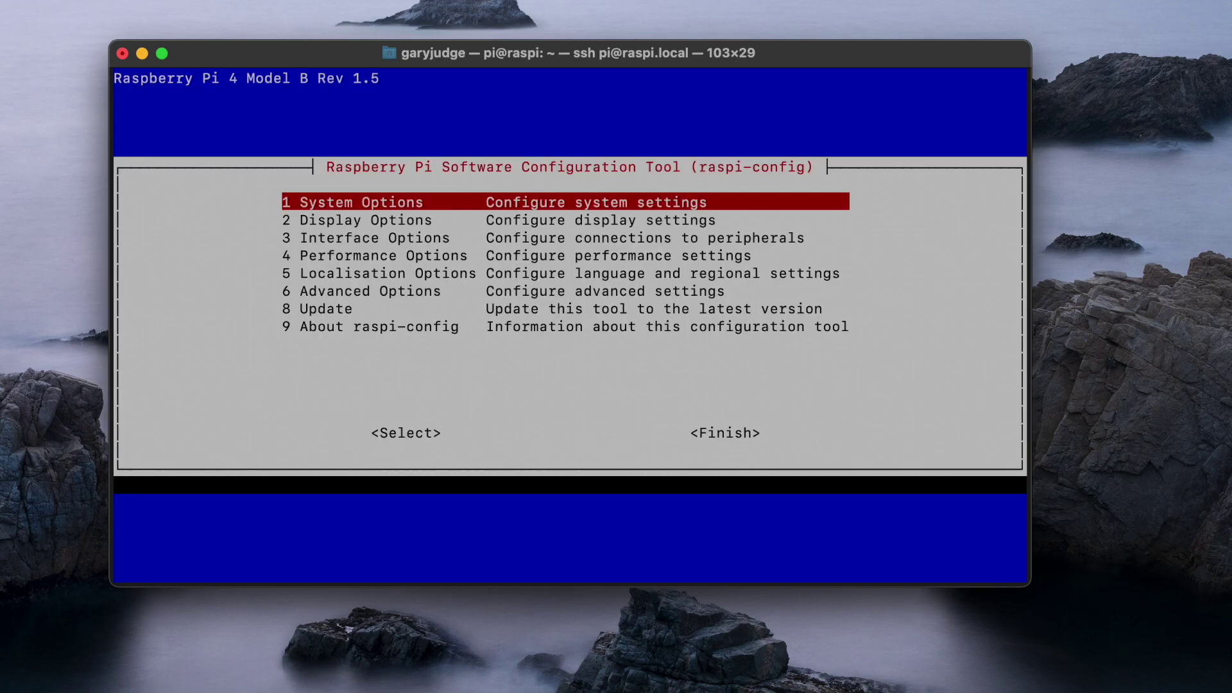
Finish raspi-config, reboot the Pi, and close the disconnected terminal window.
key(Down)
key(Tab)
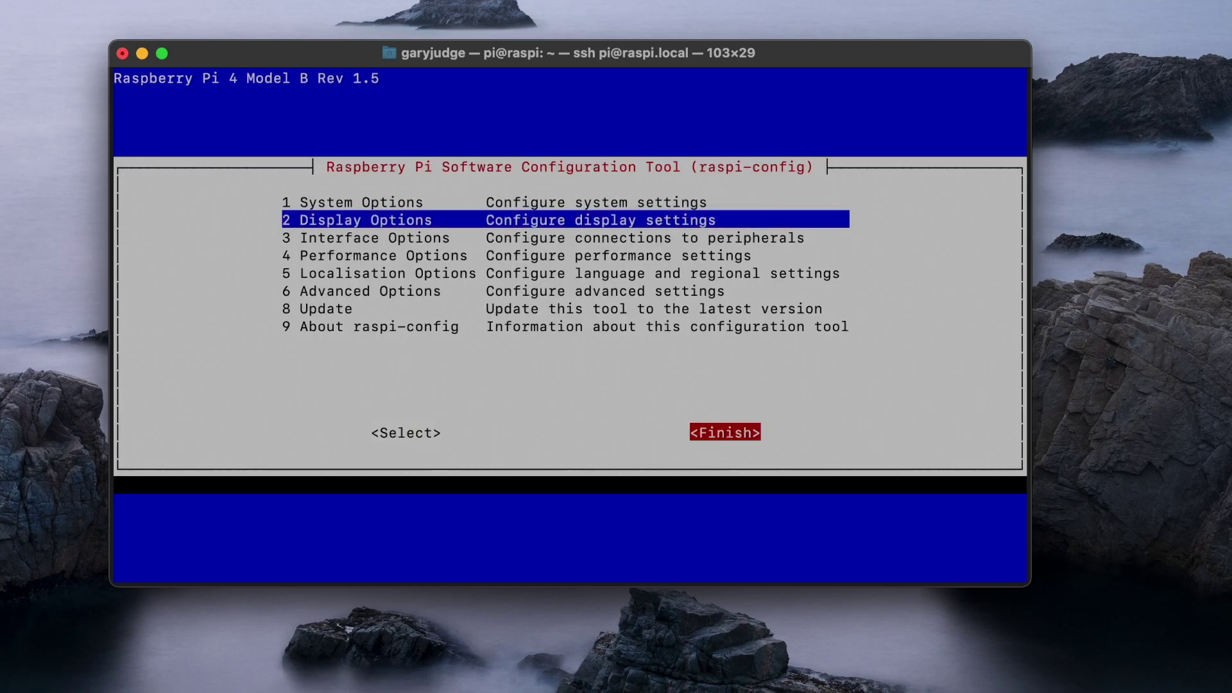
key(Return)
key(Tab)
key(Tab)
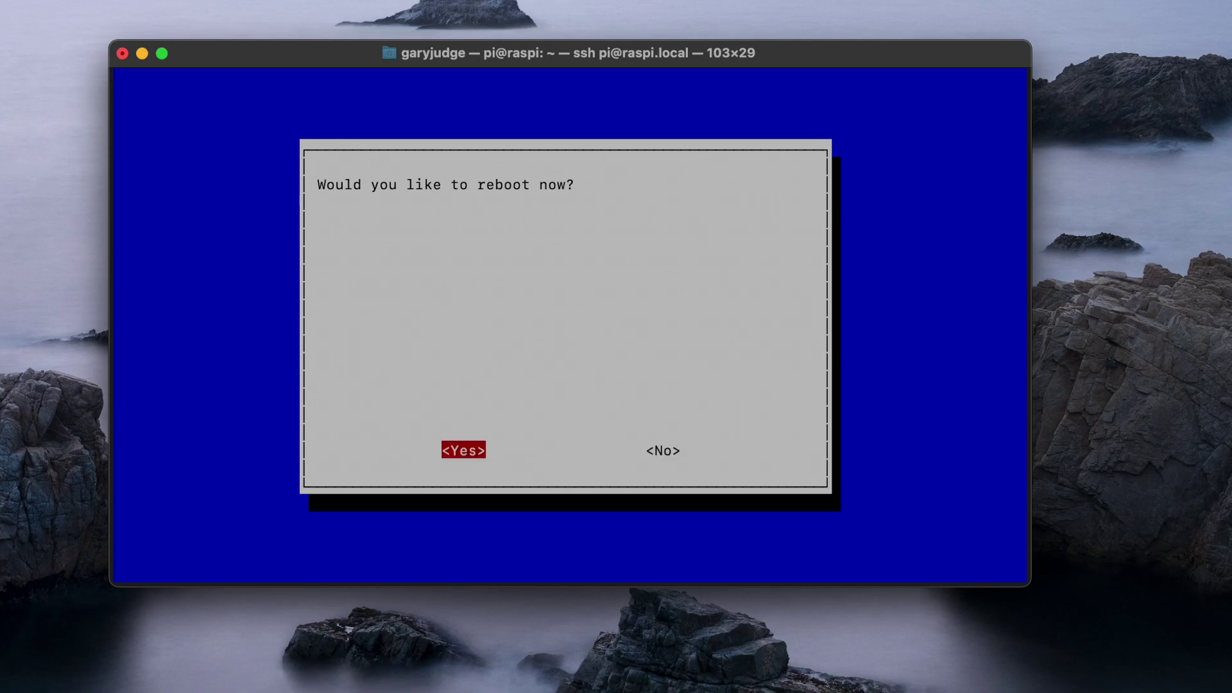
key(Return)
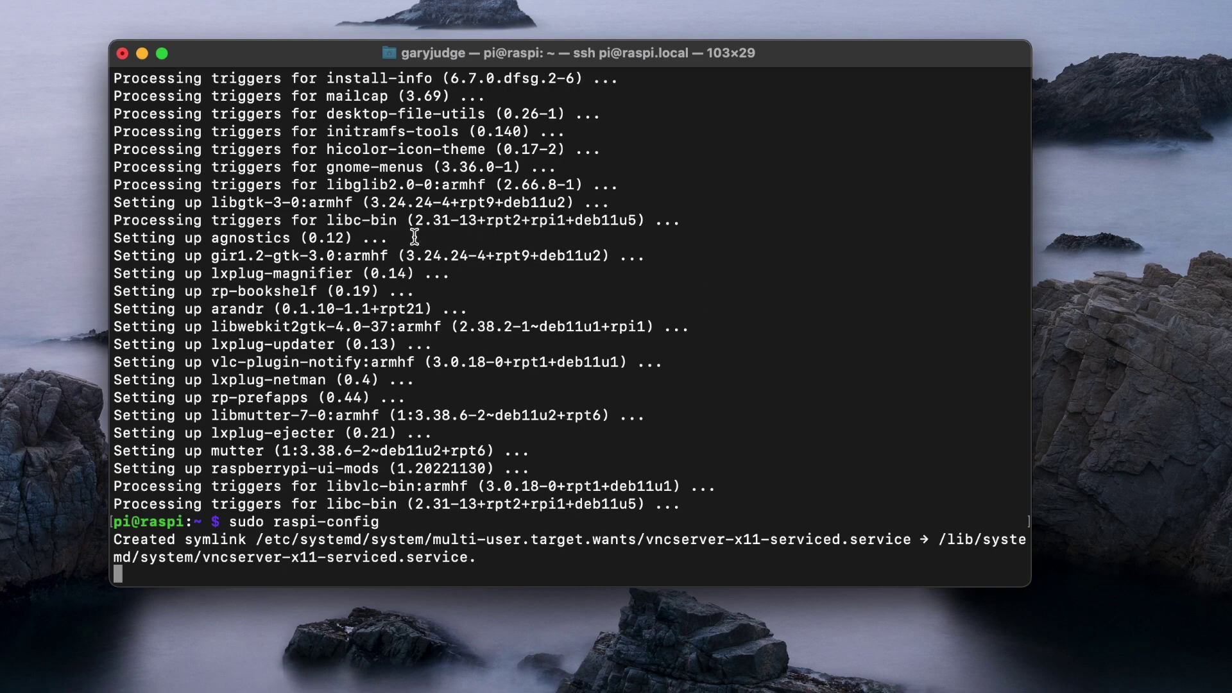
click(123, 54)
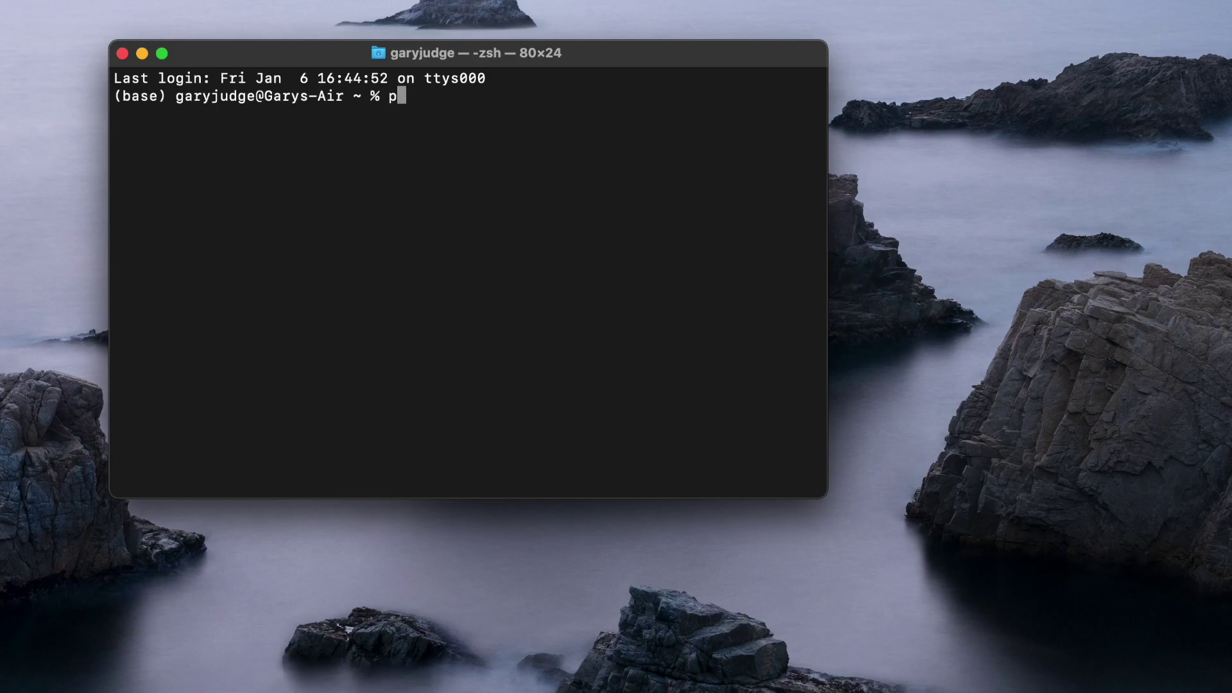
Ping raspi.local until the rebooted Pi replies, then stop the ping.
text(raspi)
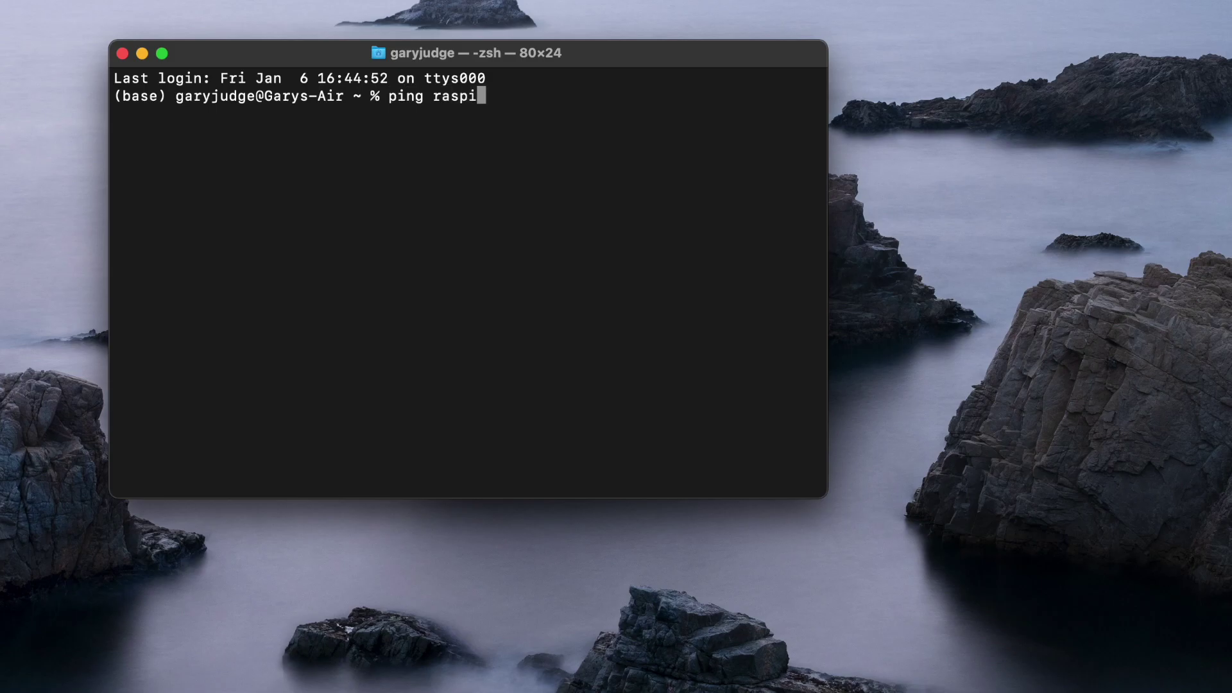
text(.local)
key(Return)
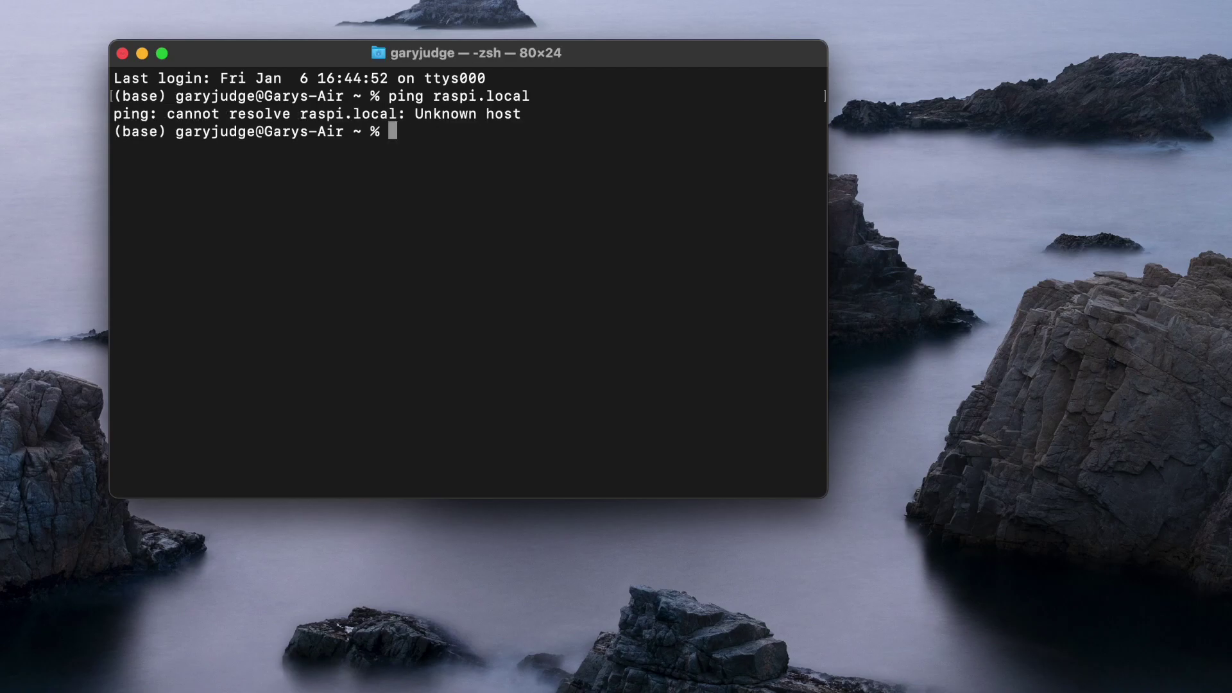
key(Up)
key(Return)
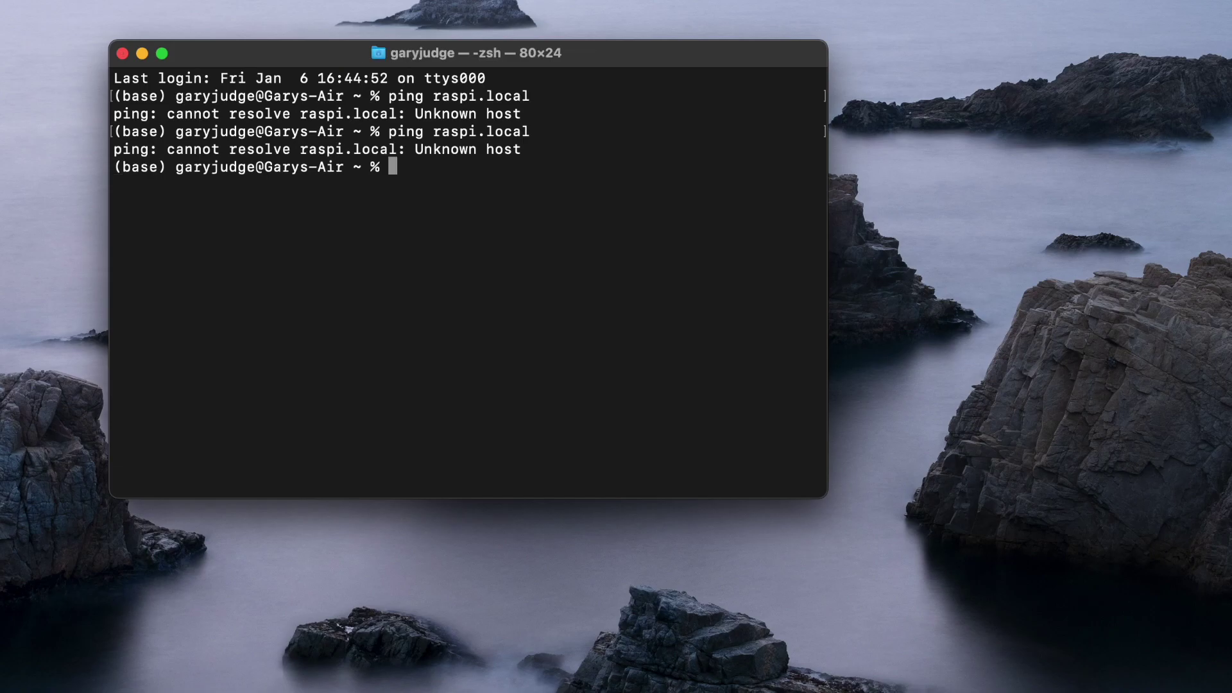
key(Up)
key(Return)
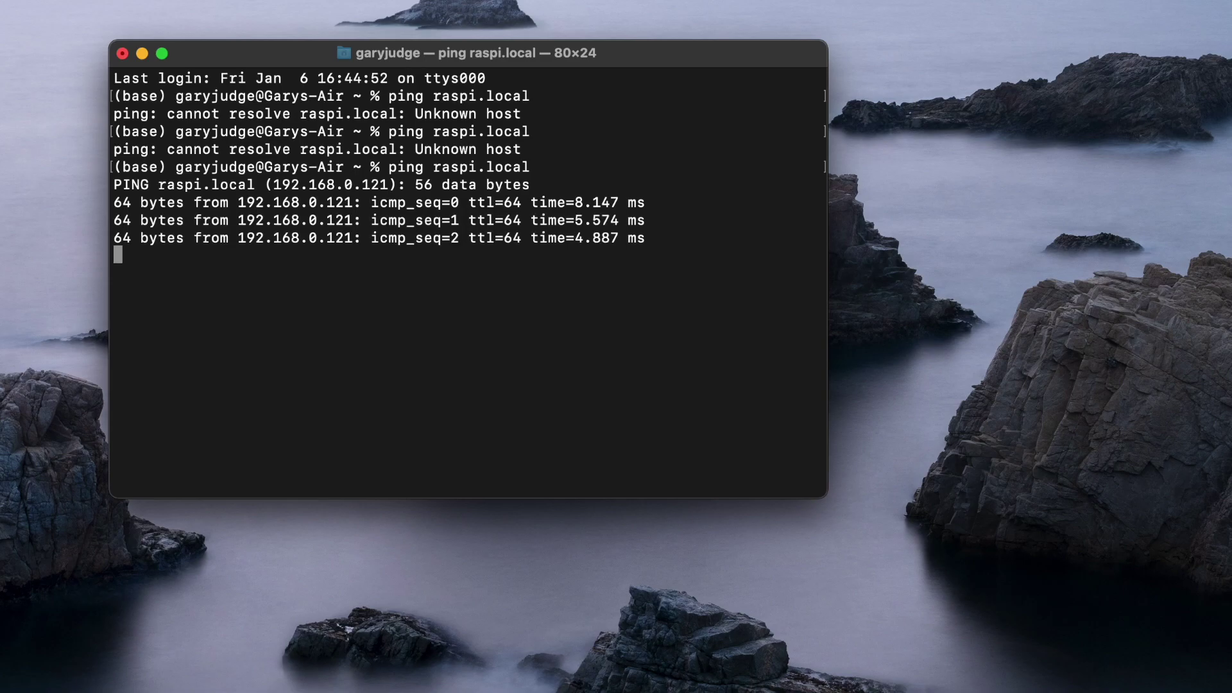
key(ctrl+c)
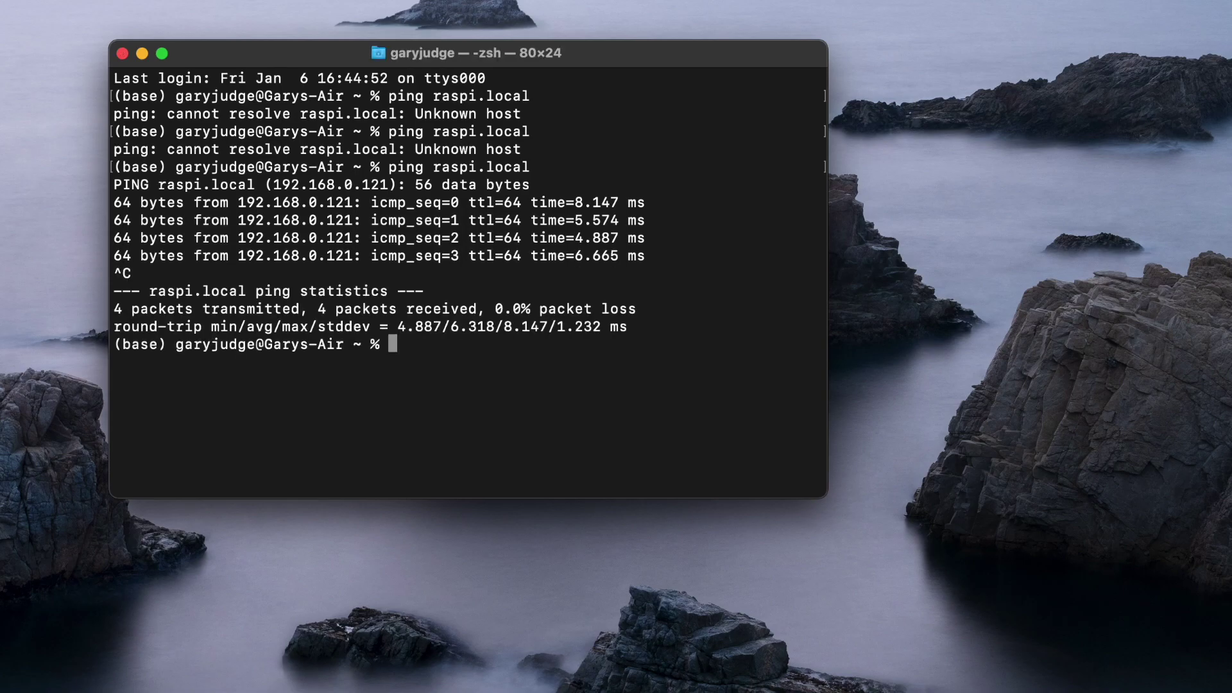
key(Up)
key(BackSpace)
key(BackSpace)
key(BackSpace)
key(BackSpace)
key(BackSpace)
key(BackSpace)
key(BackSpace)
key(BackSpace)
key(BackSpace)
key(BackSpace)
key(BackSpace)
key(BackSpace)
key(BackSpace)
key(BackSpace)
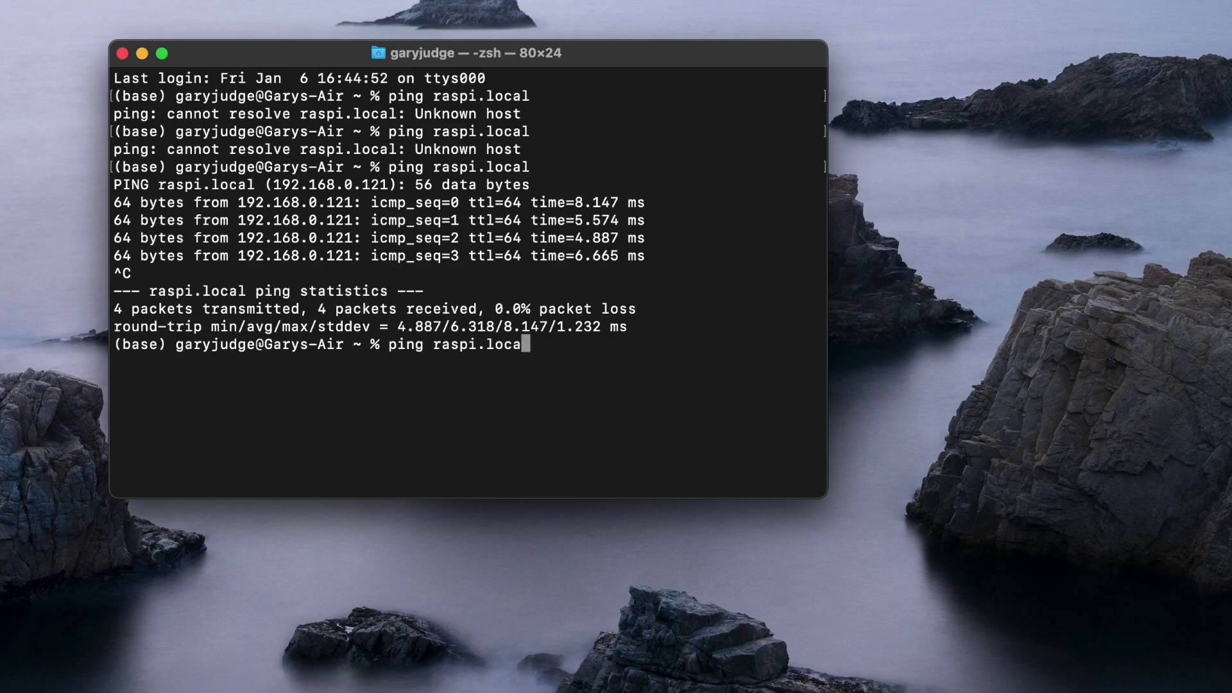
key(BackSpace)
key(BackSpace)
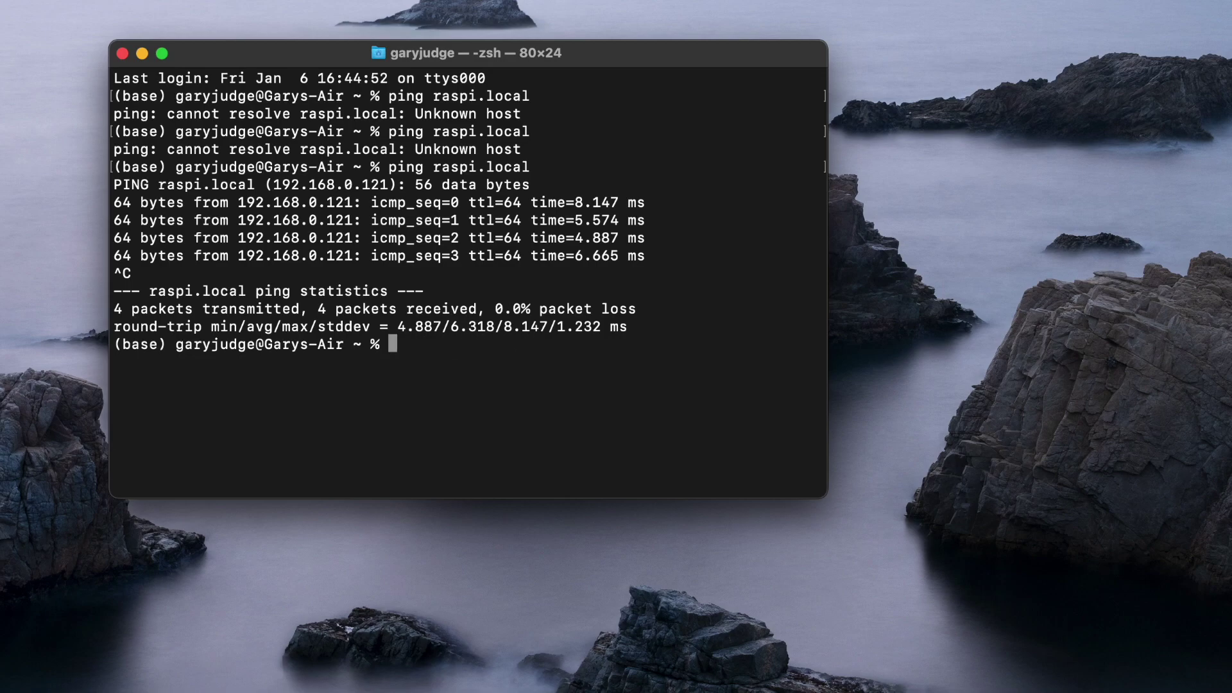
text(ssh)
text( pi)
text(@19)
key(BackSpace)
key(BackSpace)
text(raspiloc)
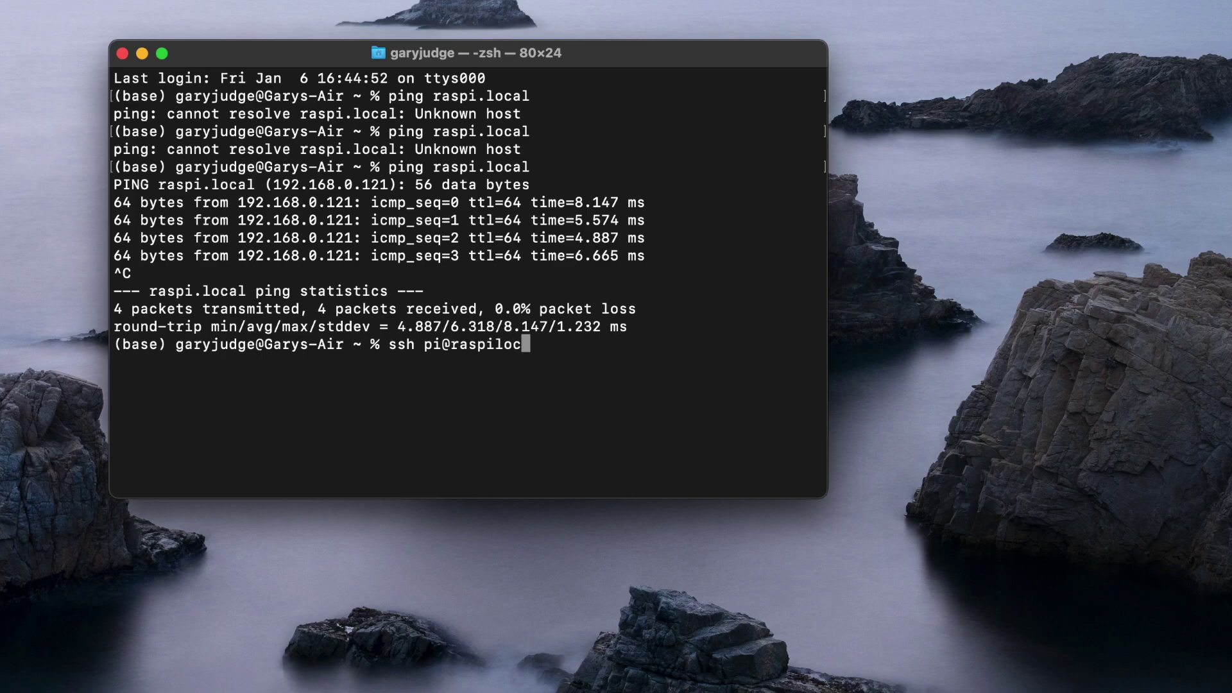
key(BackSpace)
key(BackSpace)
key(BackSpace)
text(.locla)
key(Return)
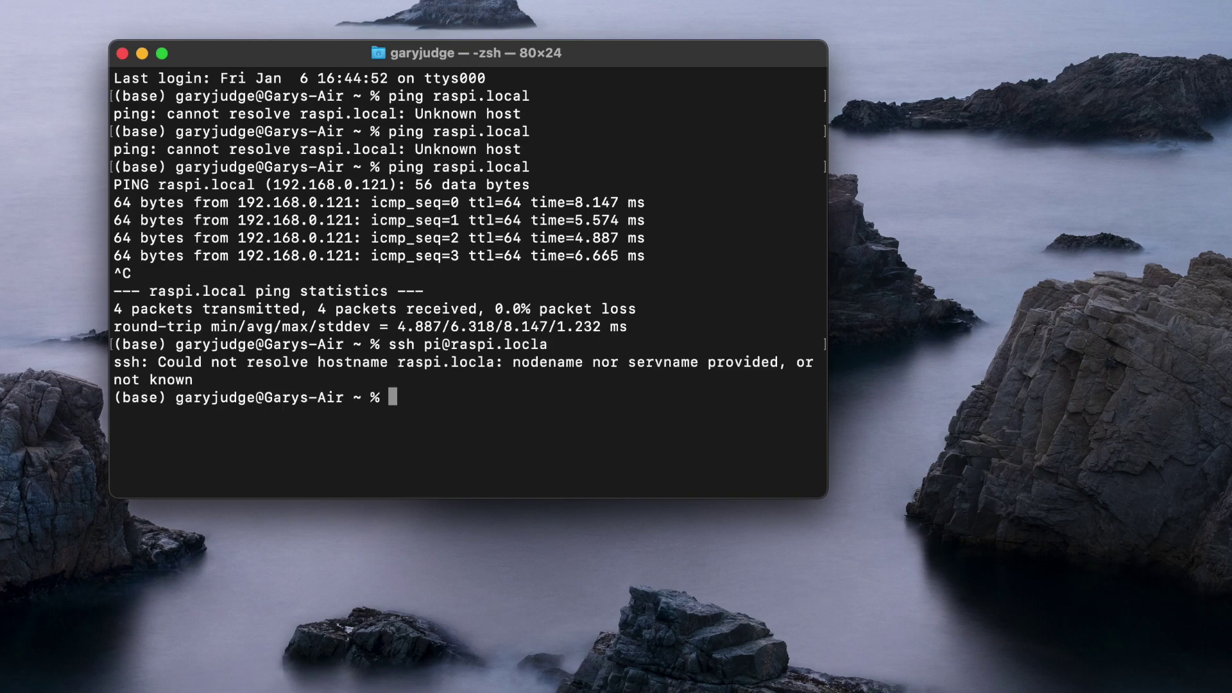
key(Up)
key(BackSpace)
key(BackSpace)
text(al)
key(Return)
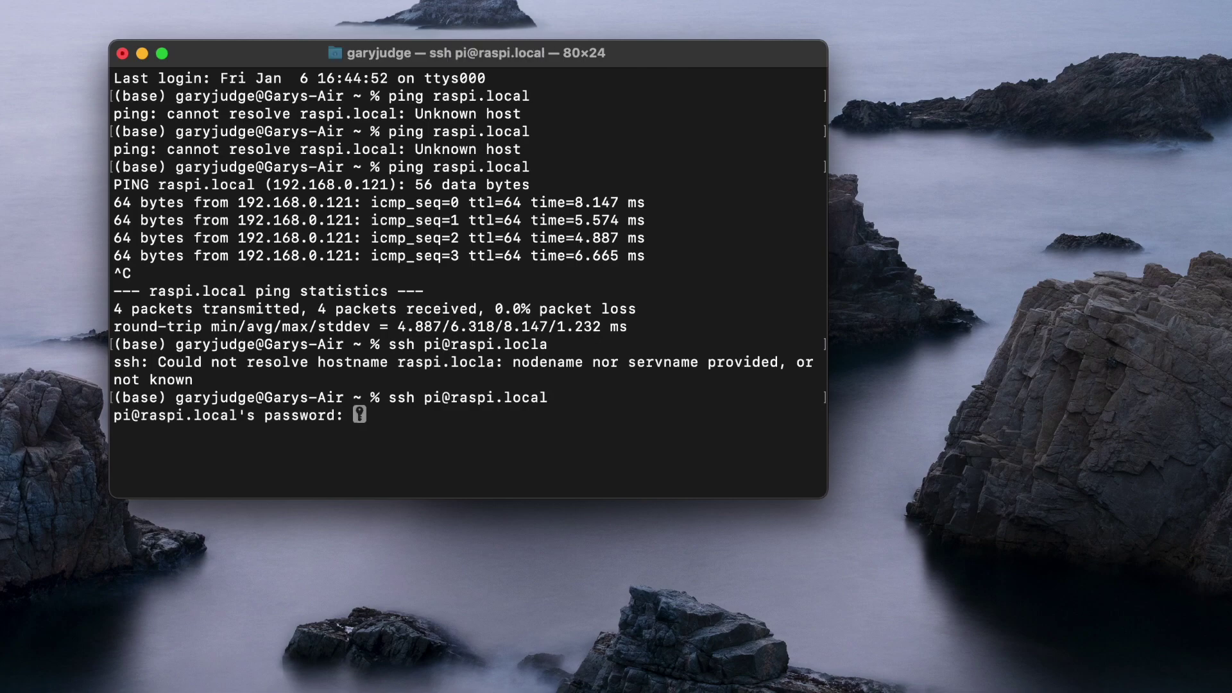
key(Return)
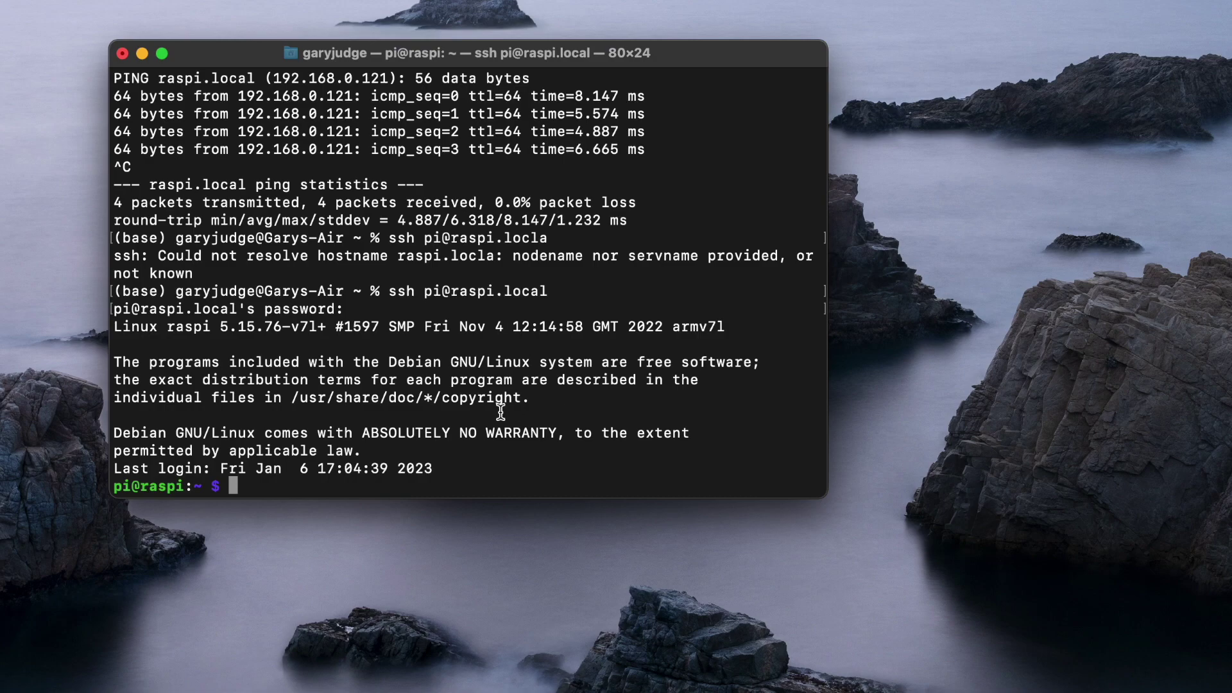
Launch VNC Viewer, connect to raspi.local, and accept the server's identity.
key(super+space)
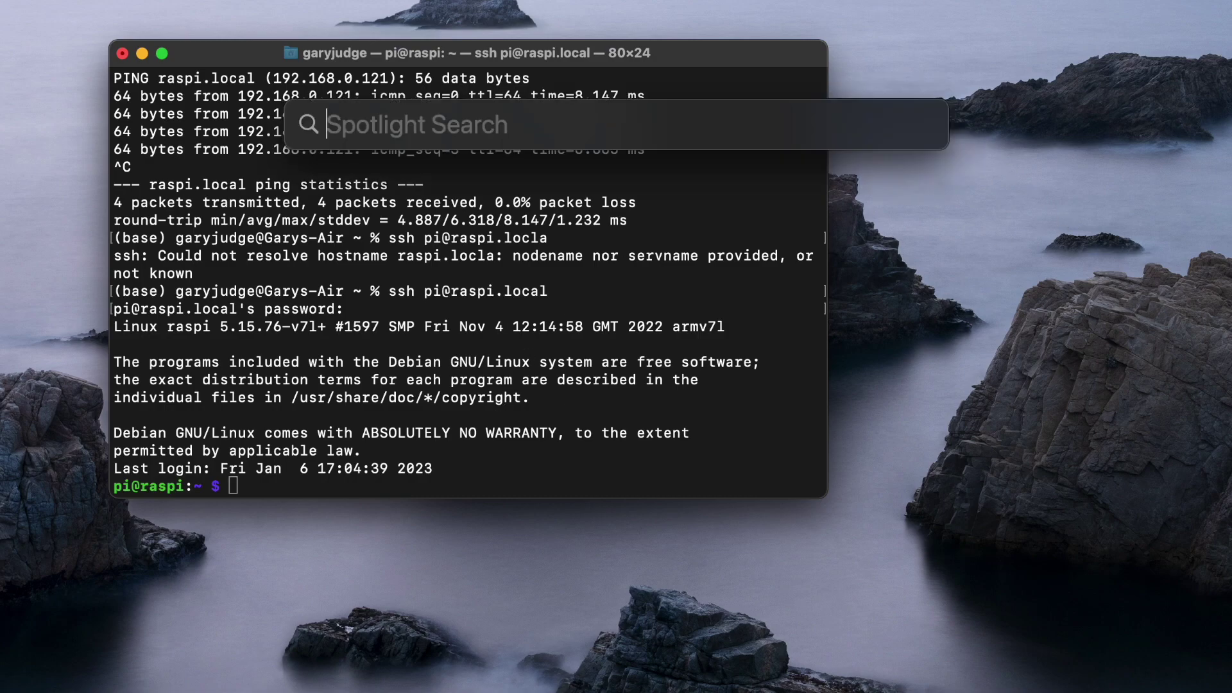
text(vnc)
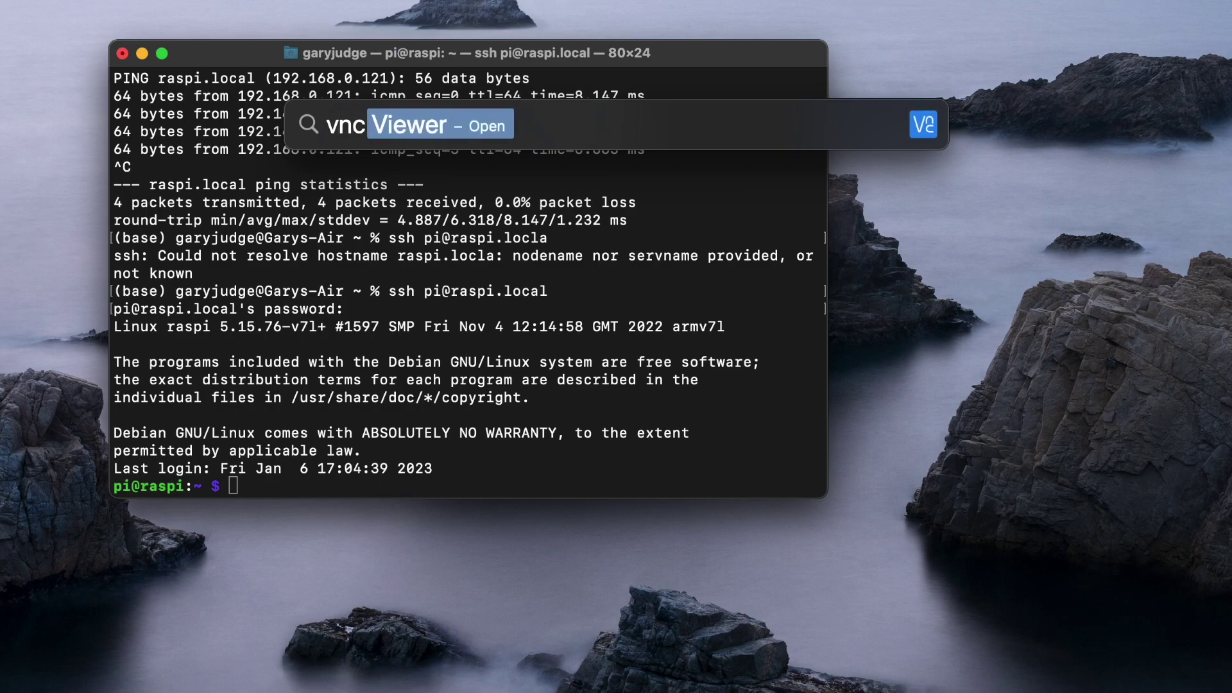
key(Return)
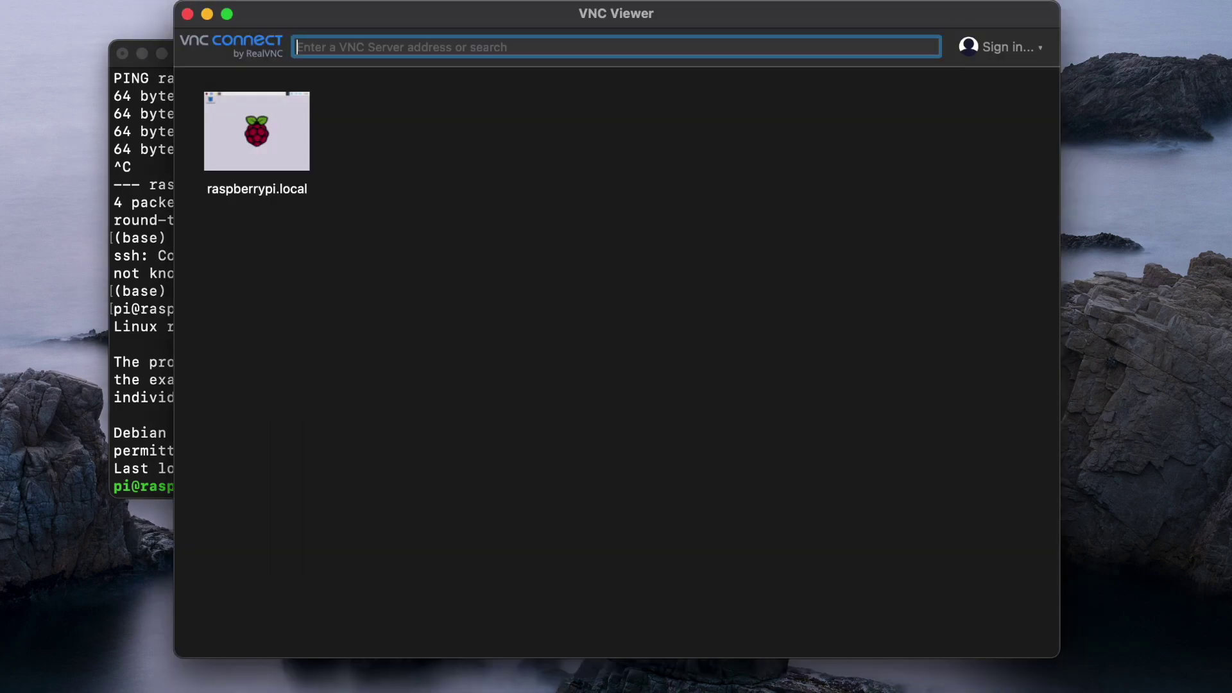
text(ras)
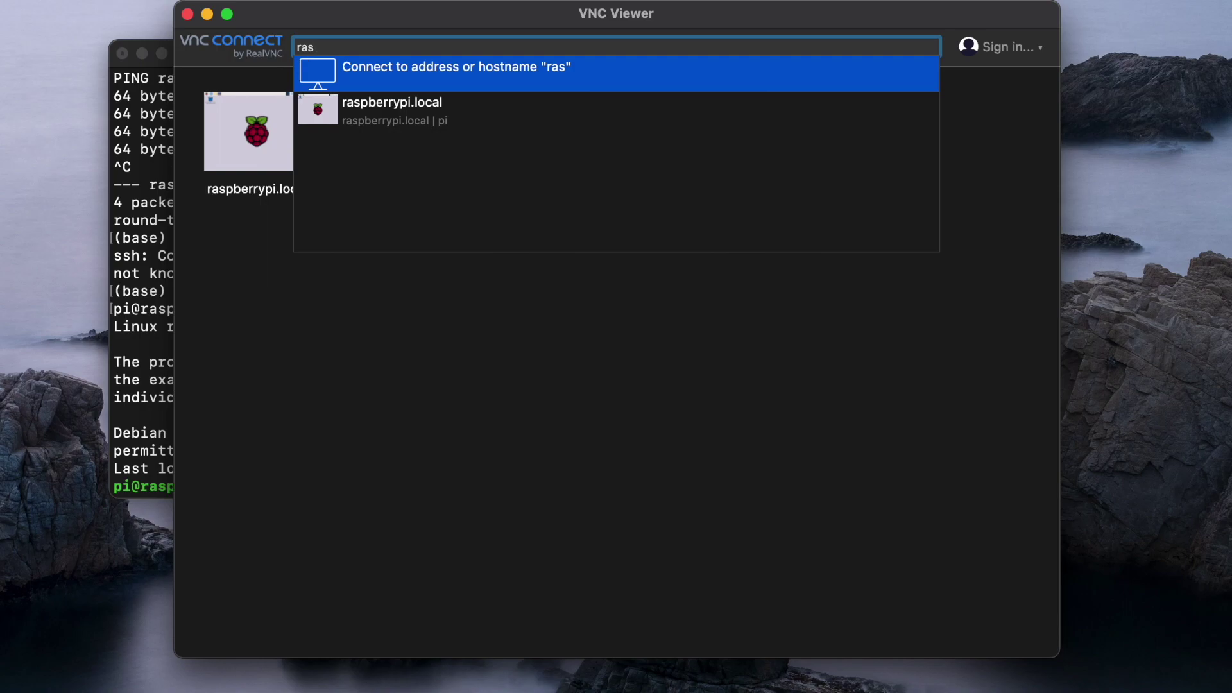
text(pi.local)
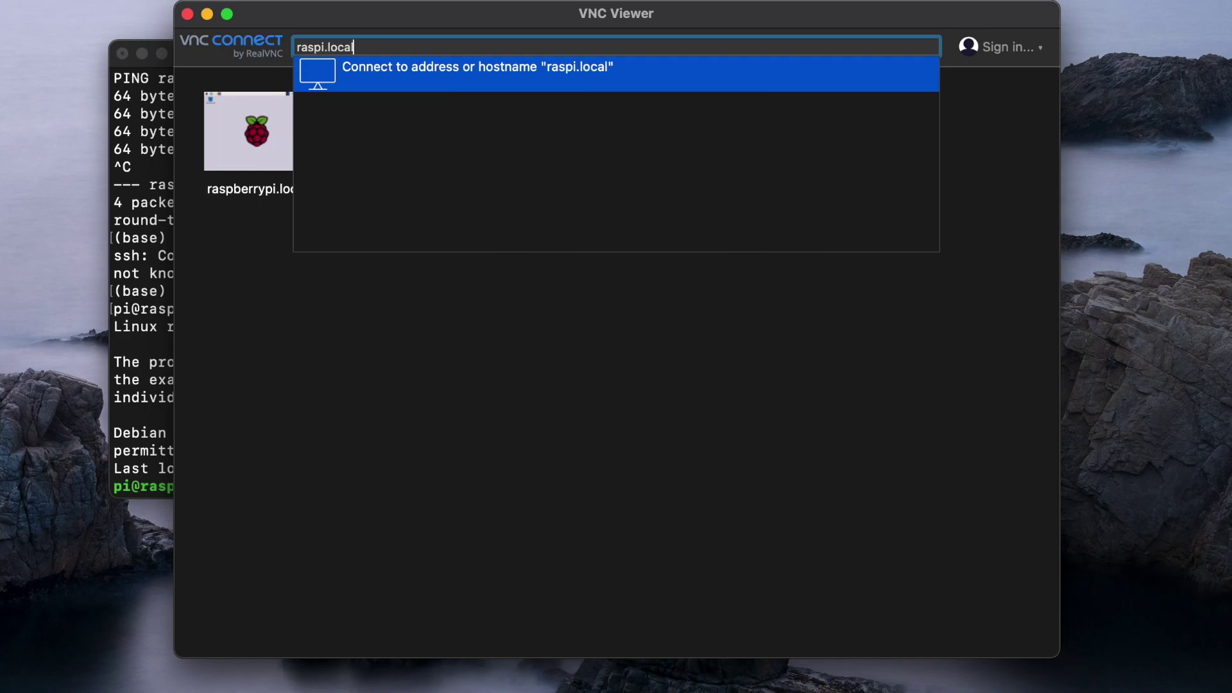
key(Return)
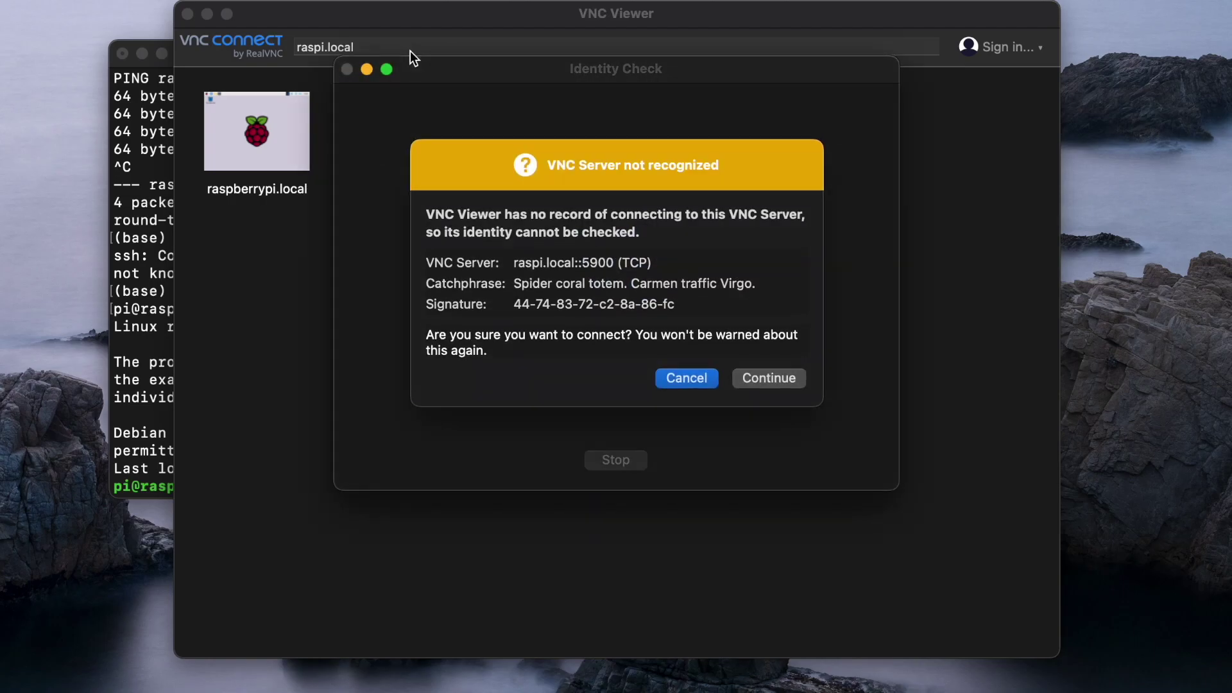
click(757, 381)
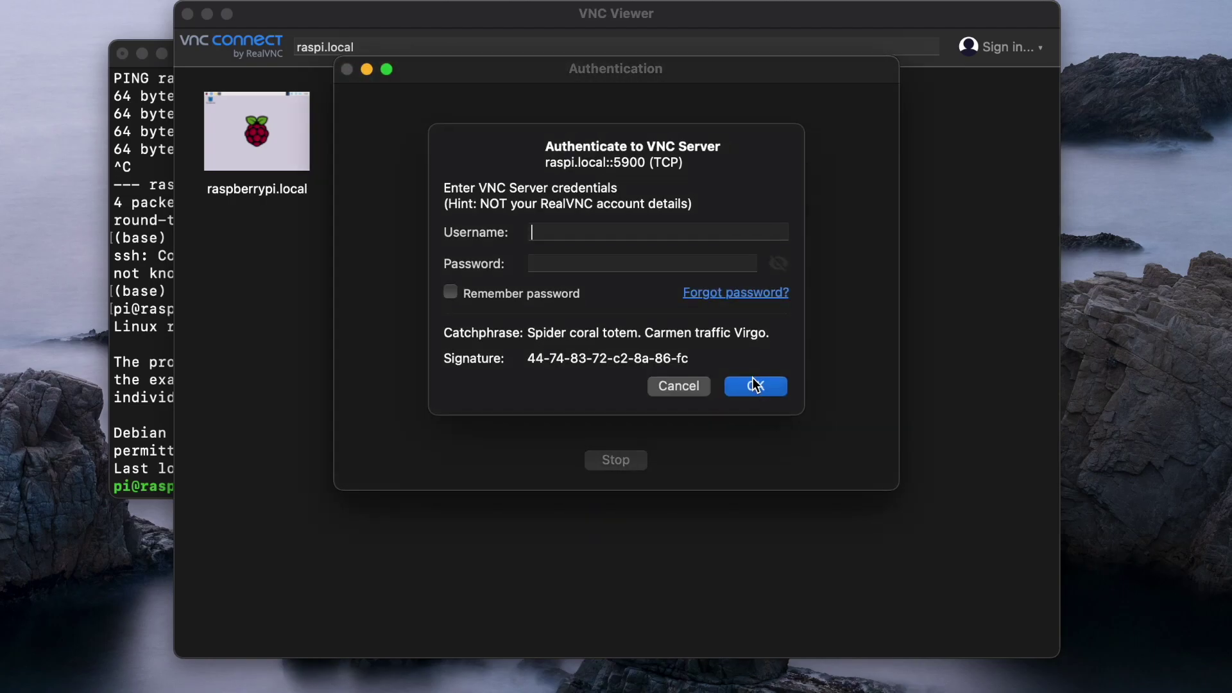
Log in as pi with the account password, ticking Remember password.
text(pi)
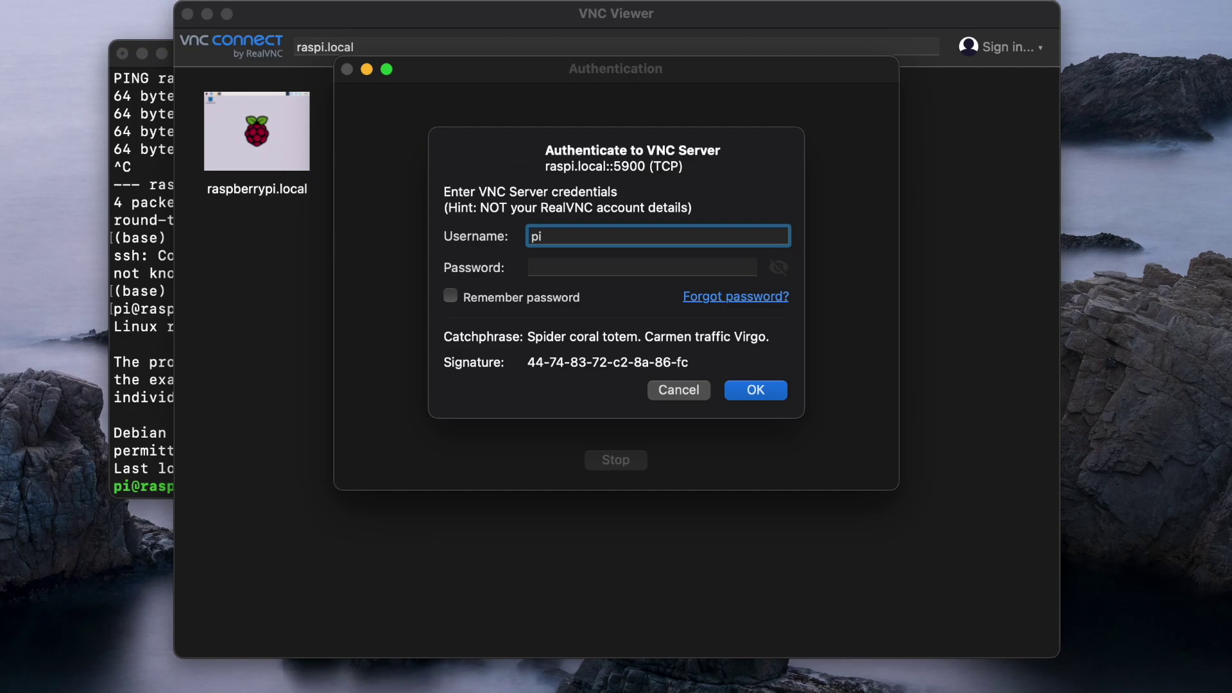
click(642, 267)
text(********)
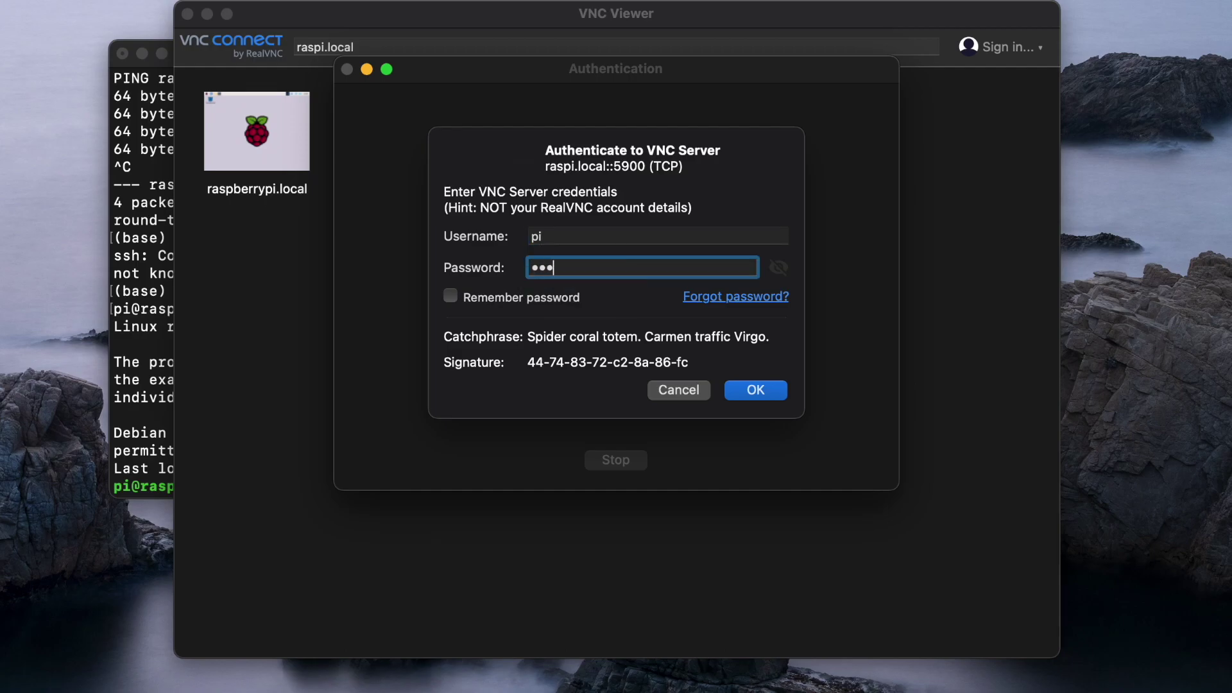
text(*)
click(453, 295)
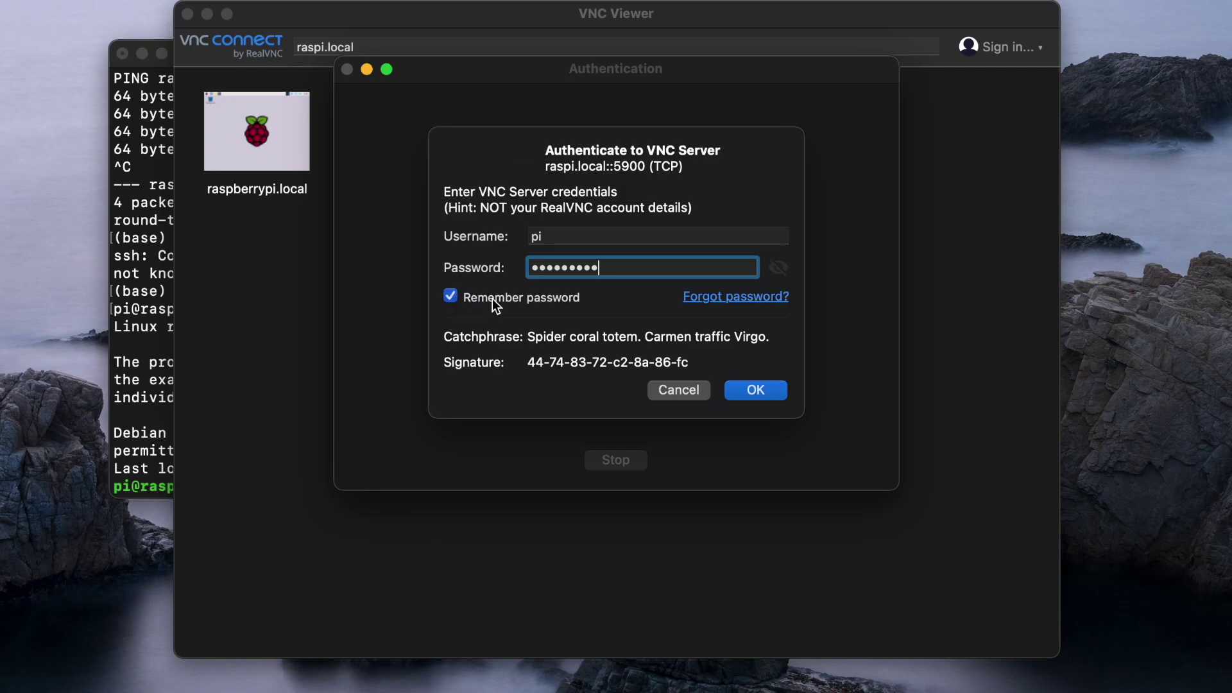
click(760, 389)
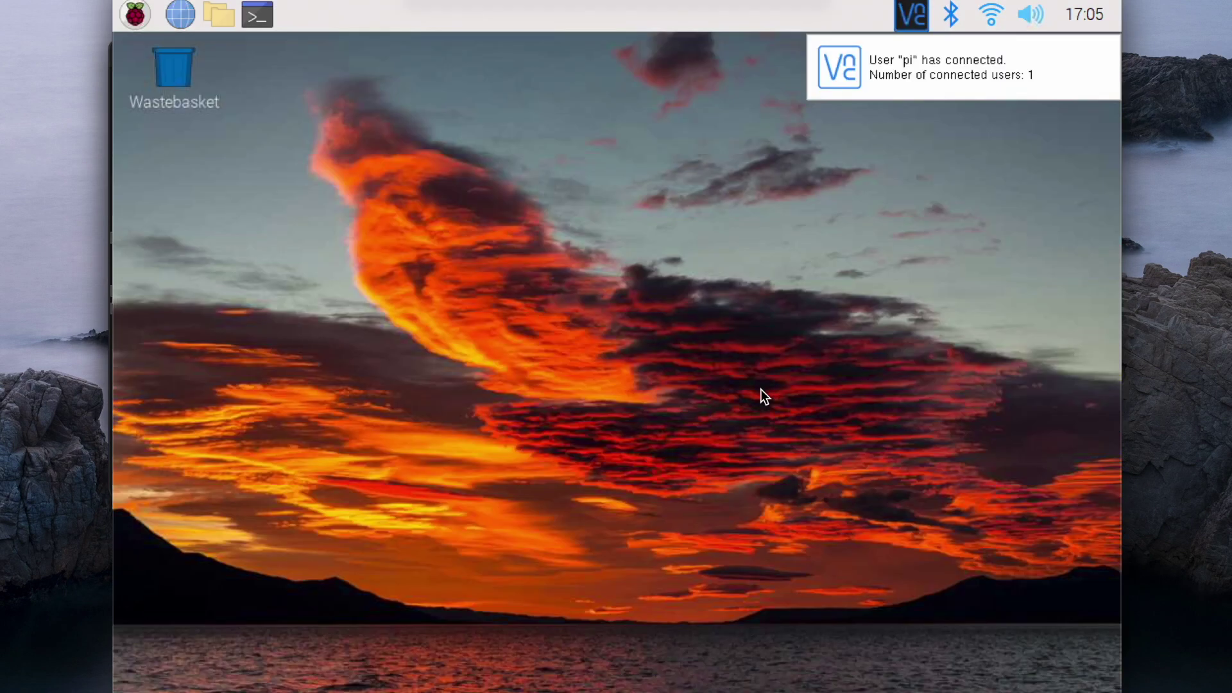
Set the desktop wallpaper to raspberry-pi-logo.png with the Centre image on screen layout.
right_click(564, 274)
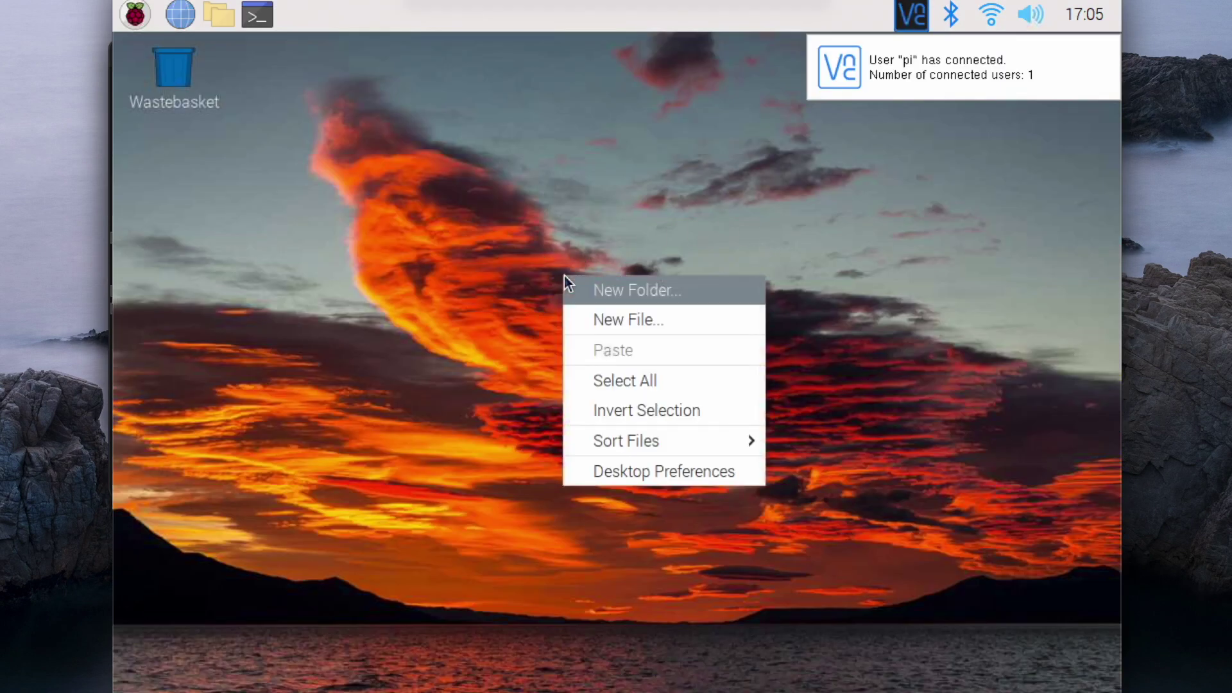
click(613, 470)
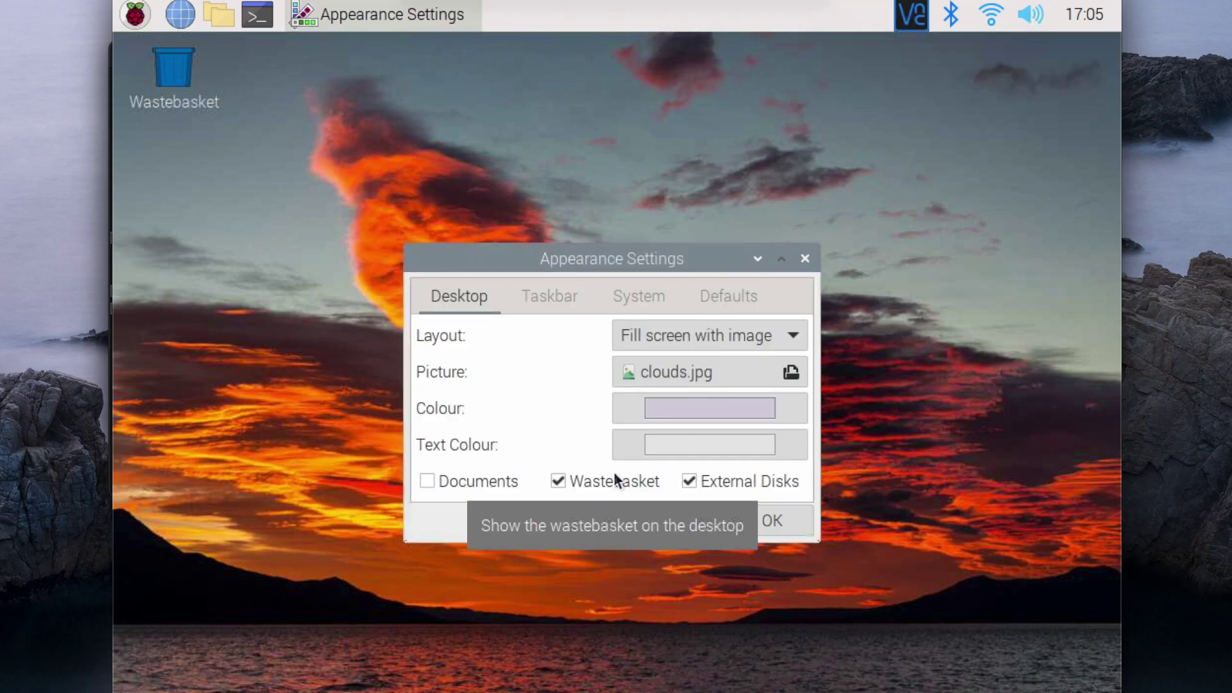
click(698, 375)
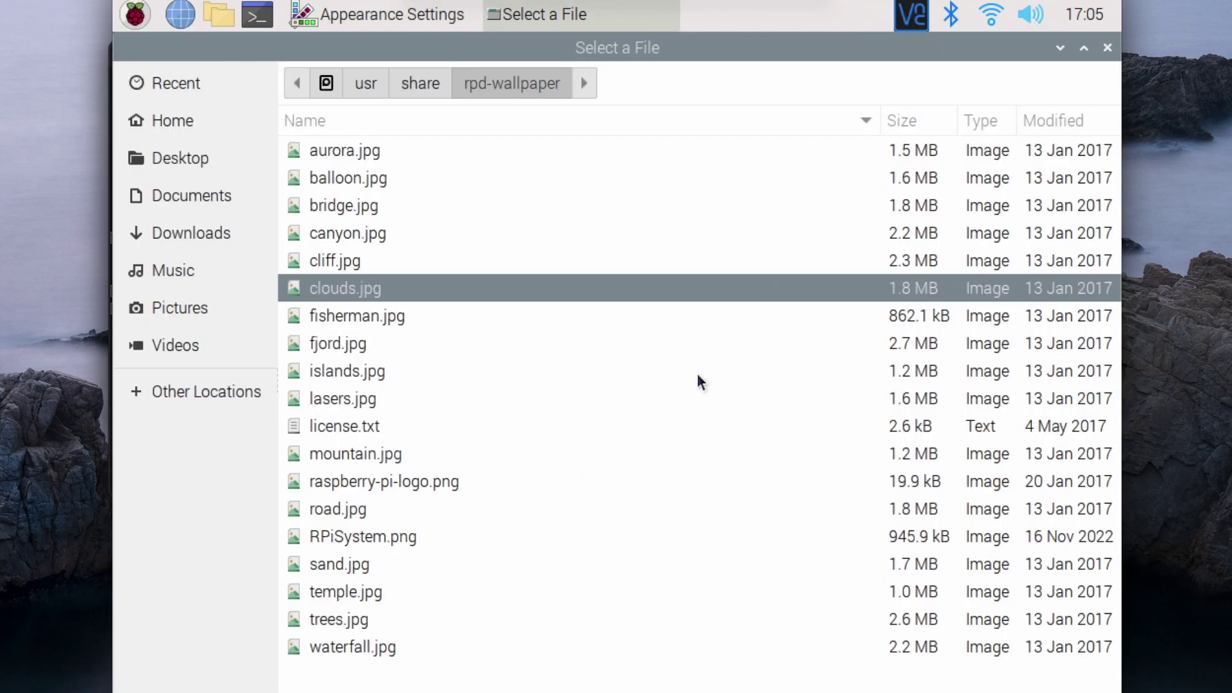
click(354, 492)
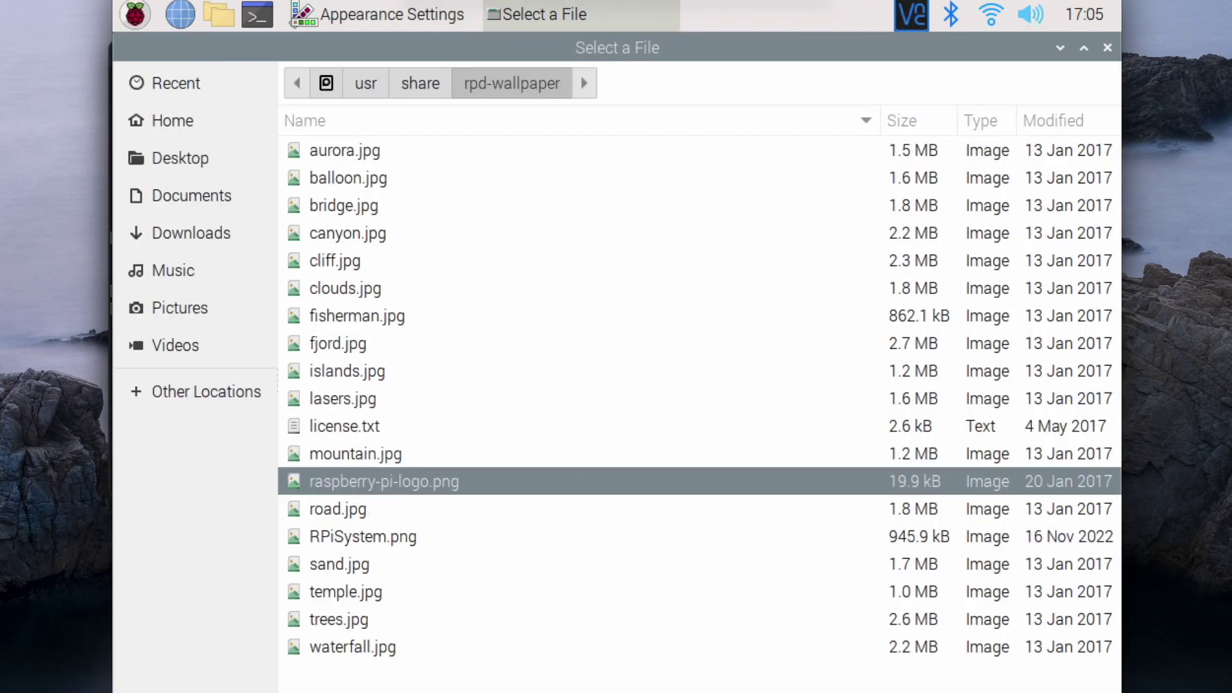
key(Return)
click(783, 345)
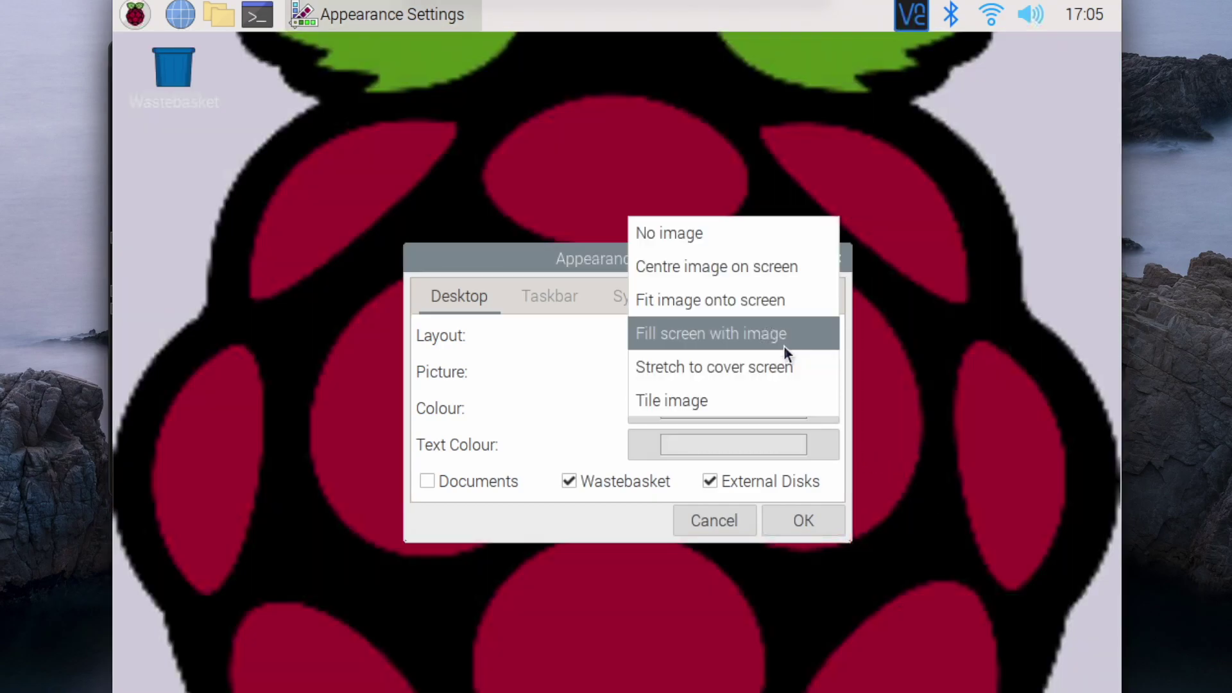
click(729, 268)
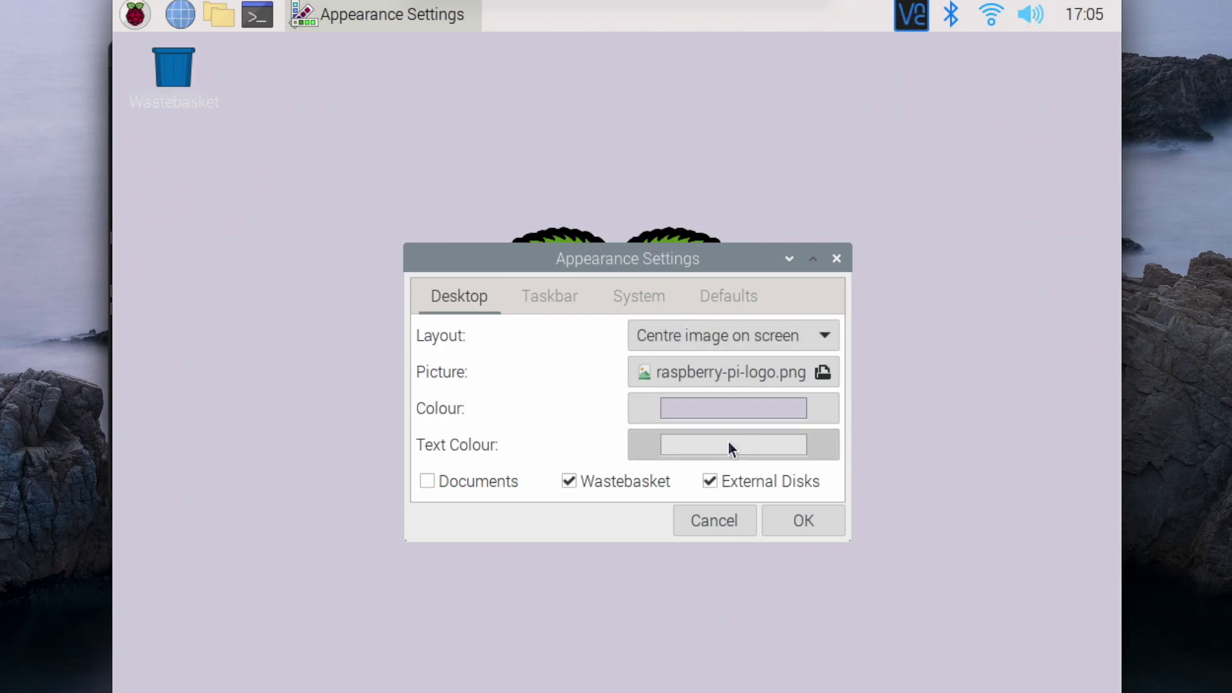
Make the desktop text colour black and apply the desktop preferences.
click(727, 447)
click(839, 450)
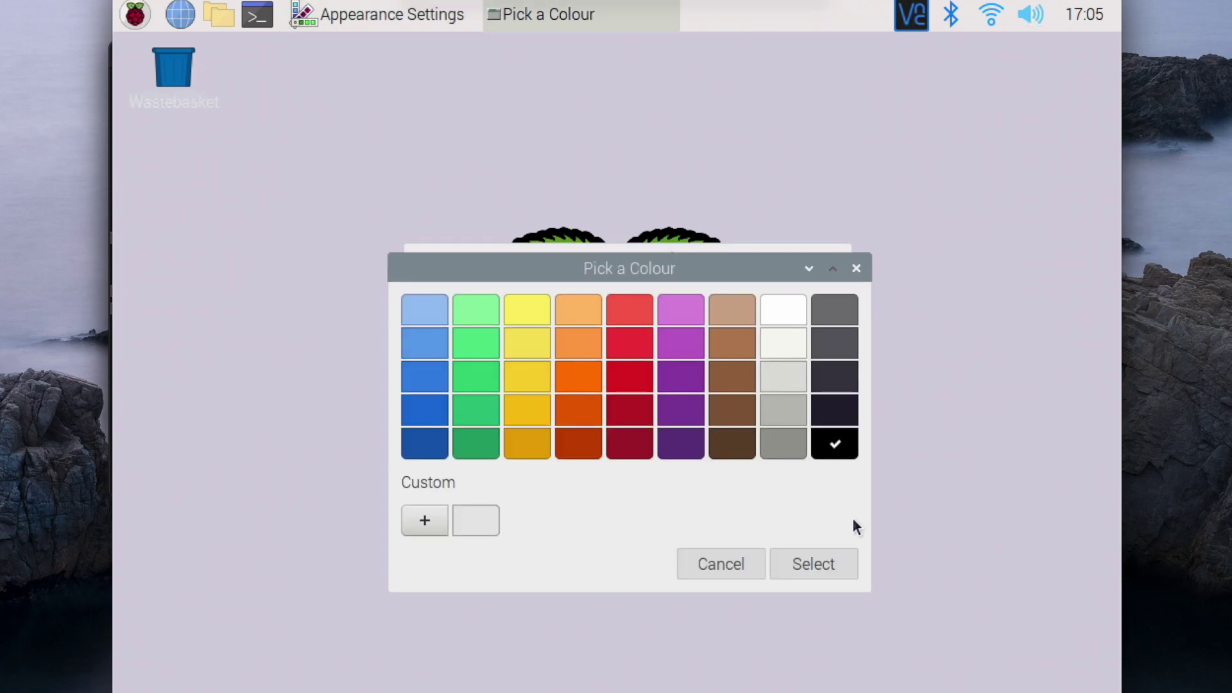
click(836, 556)
click(818, 520)
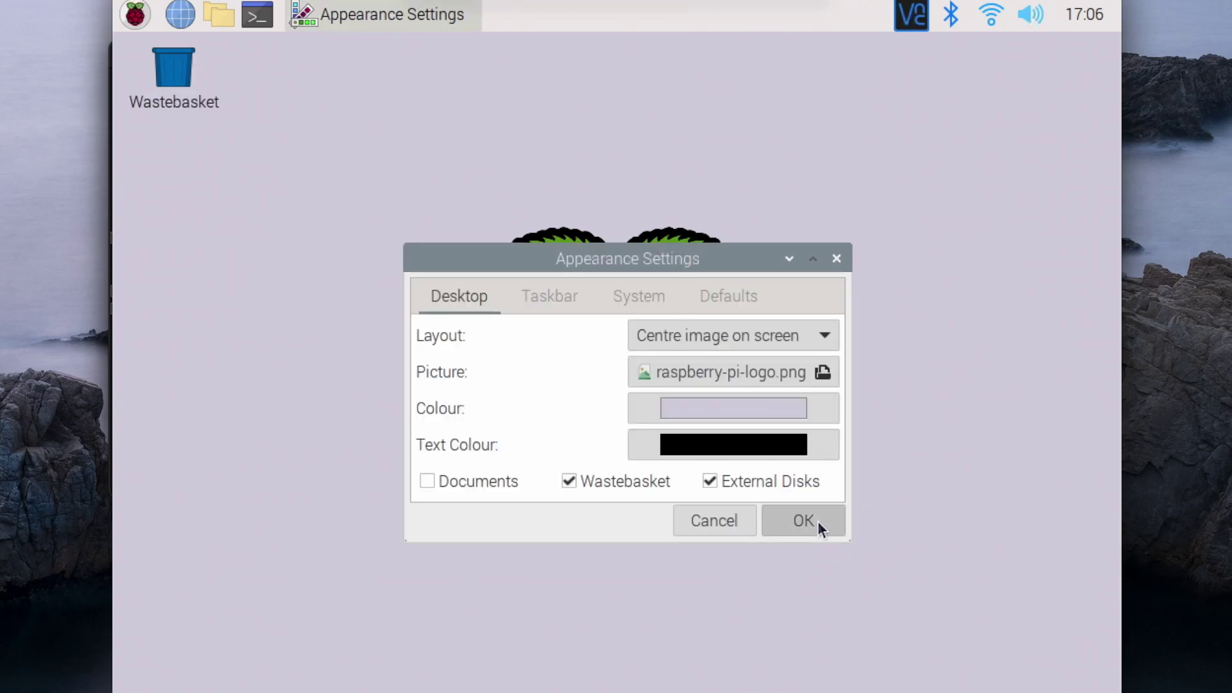
mouse_move(822, 2)
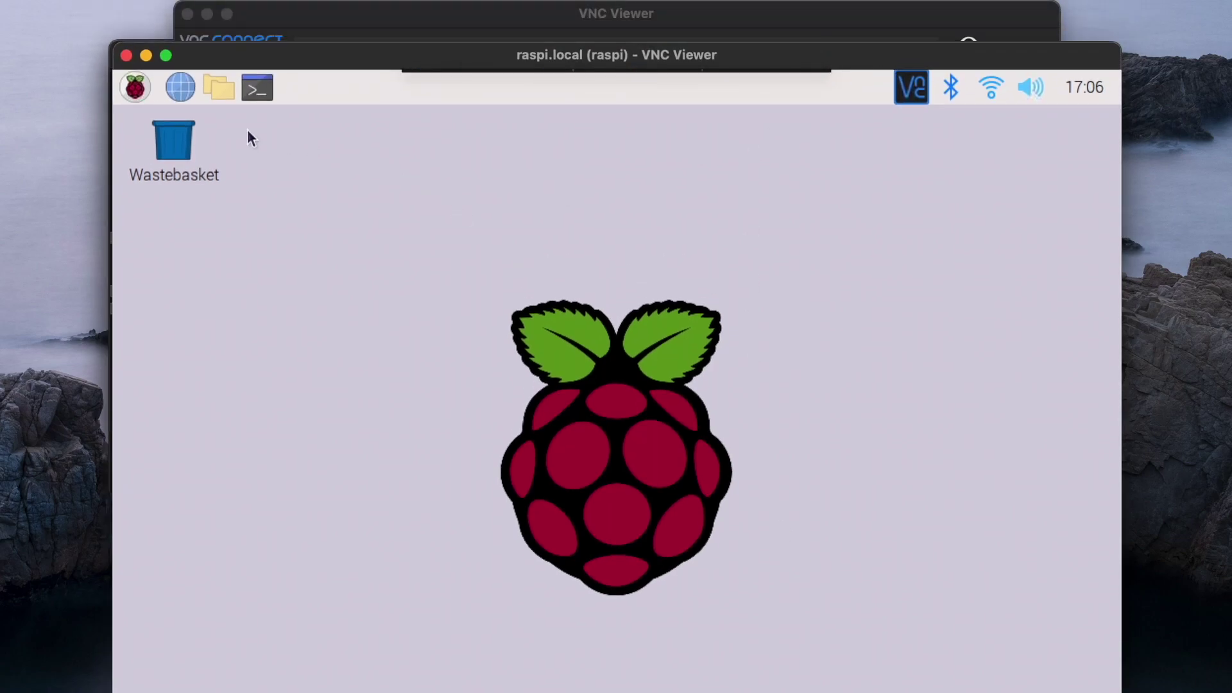
Launch Chromium, load head4space.com, and scroll to its Raspberry Pi OS guide posts.
click(181, 90)
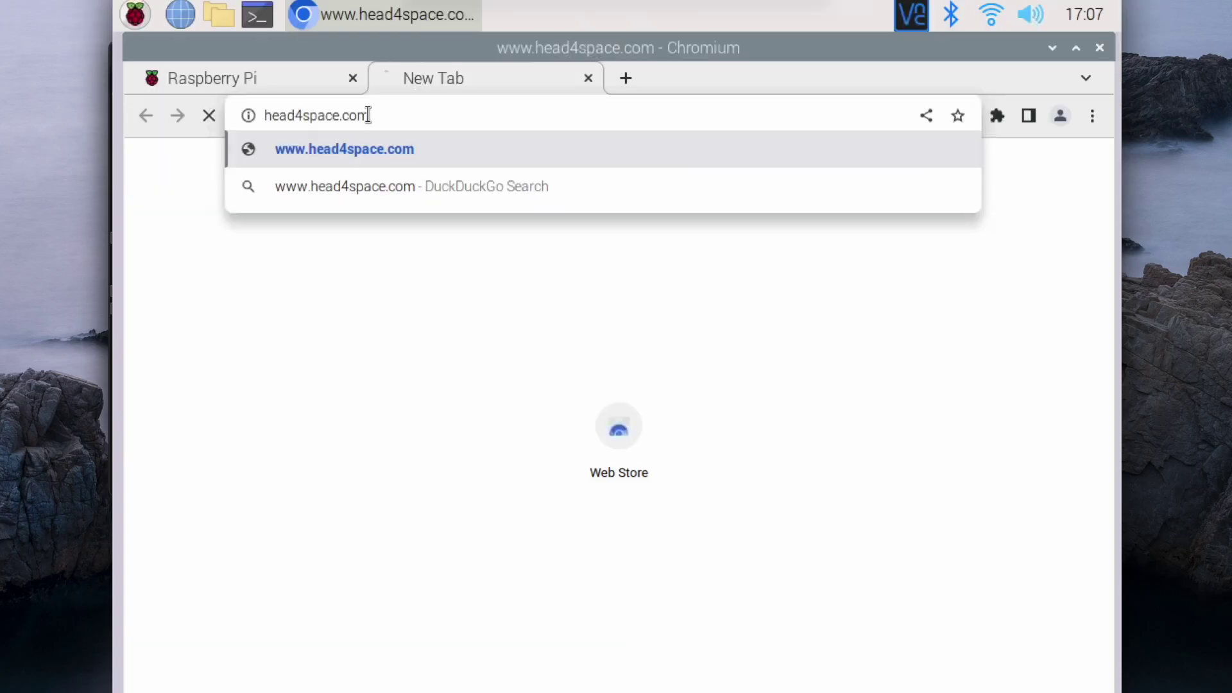
key(Return)
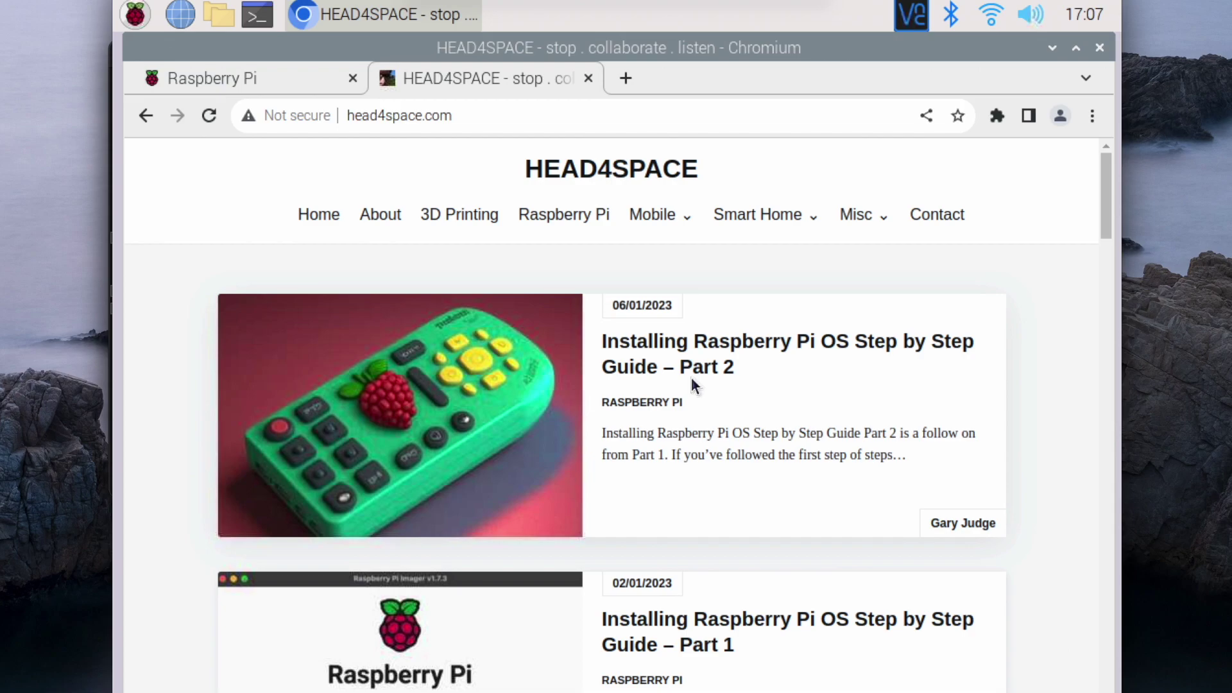
scroll(732, 597, down, 5)
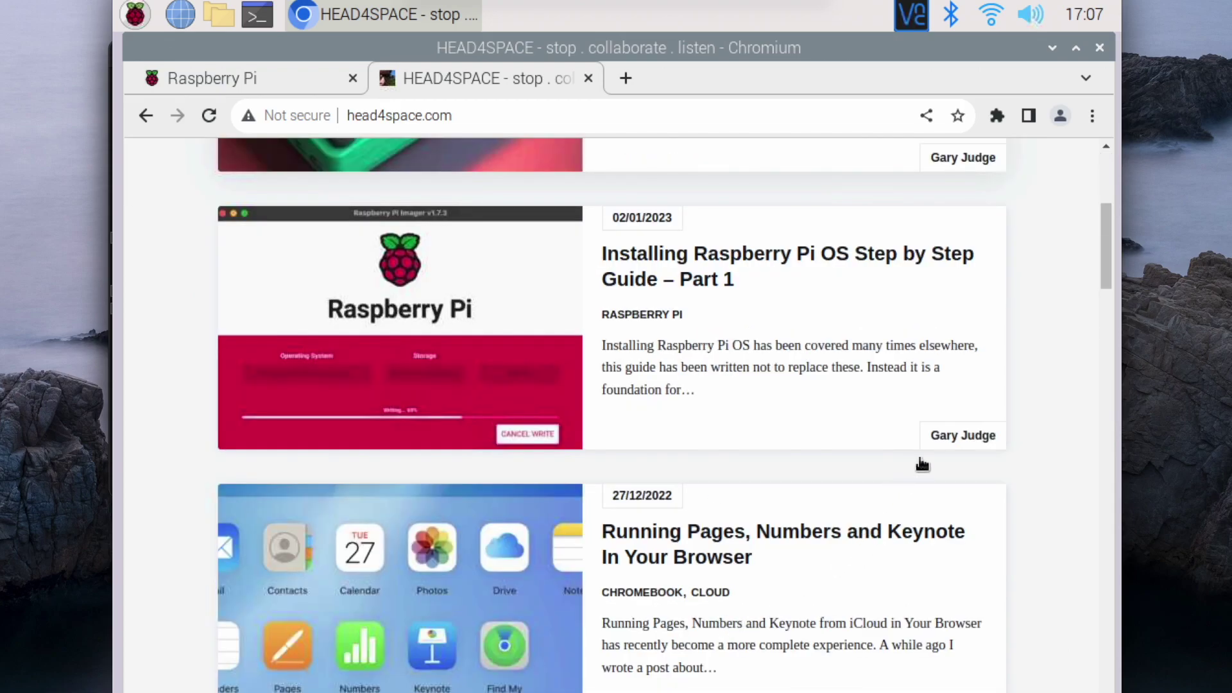